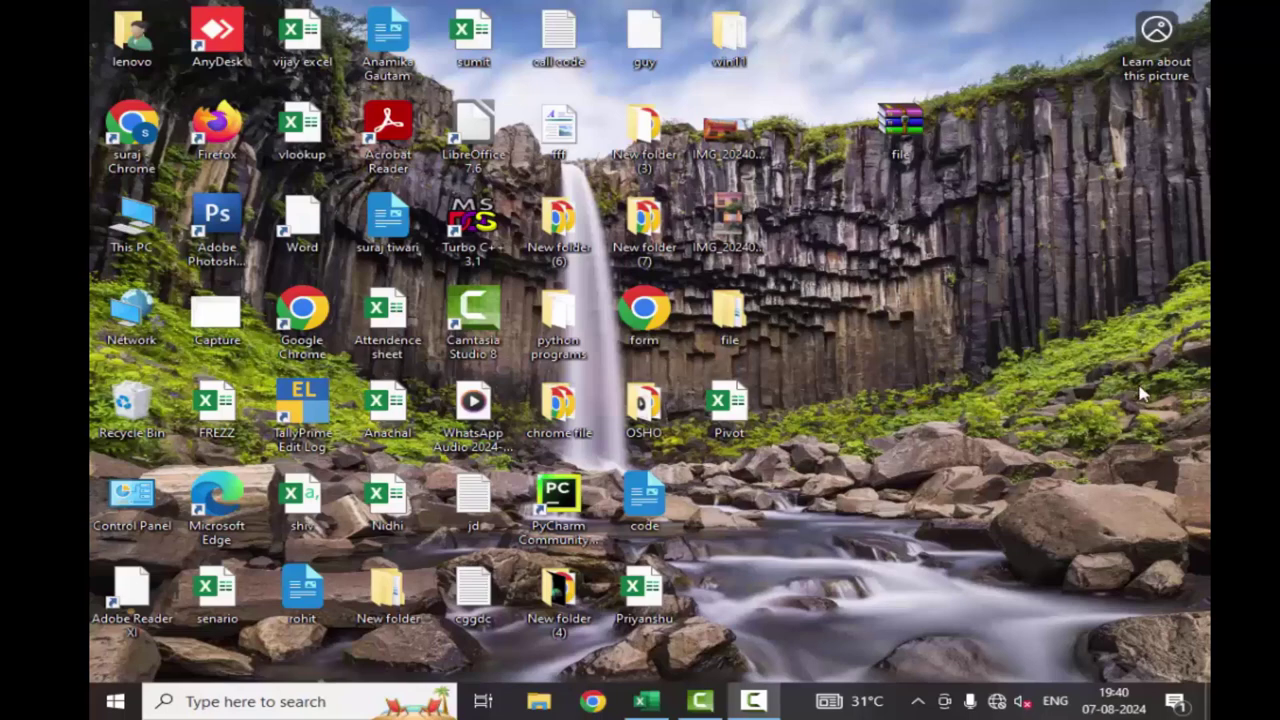
Step: Refresh the desktop and bring the 'Attendence sheet' Excel workbook to the front
{"action": "right_click", "coordinate": [1010, 276]}
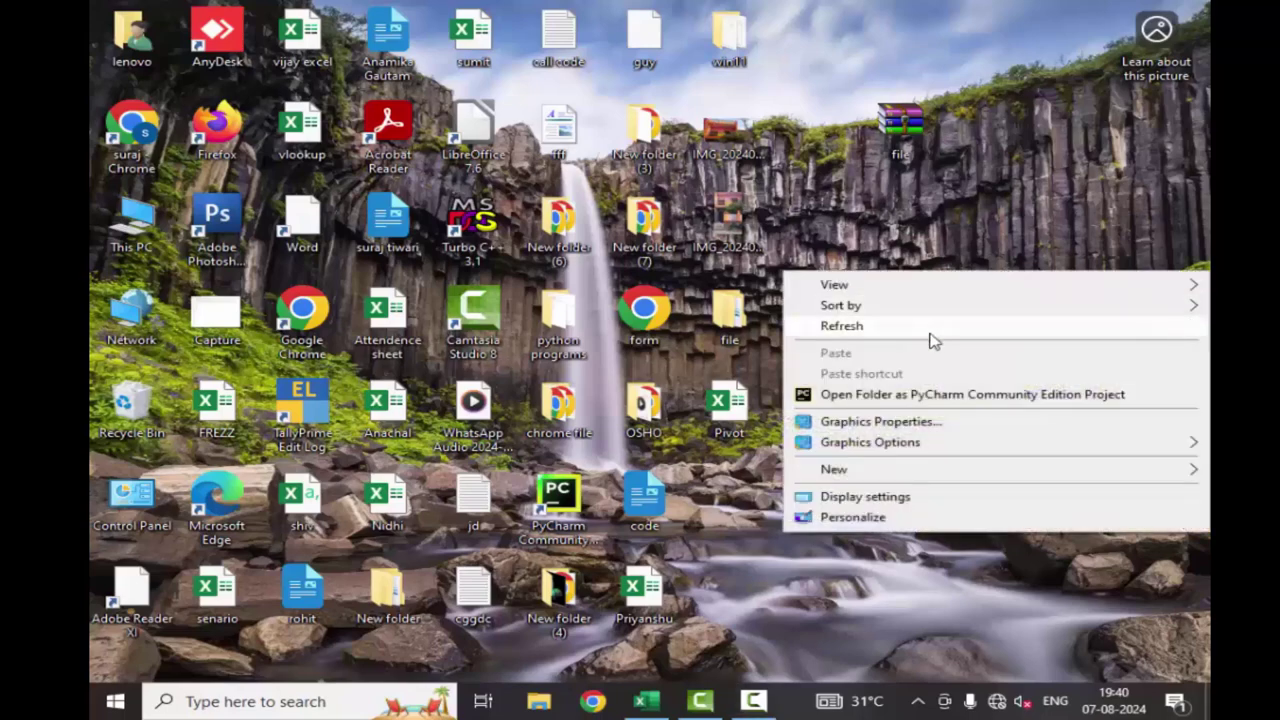
{"action": "left_click", "coordinate": [930, 327]}
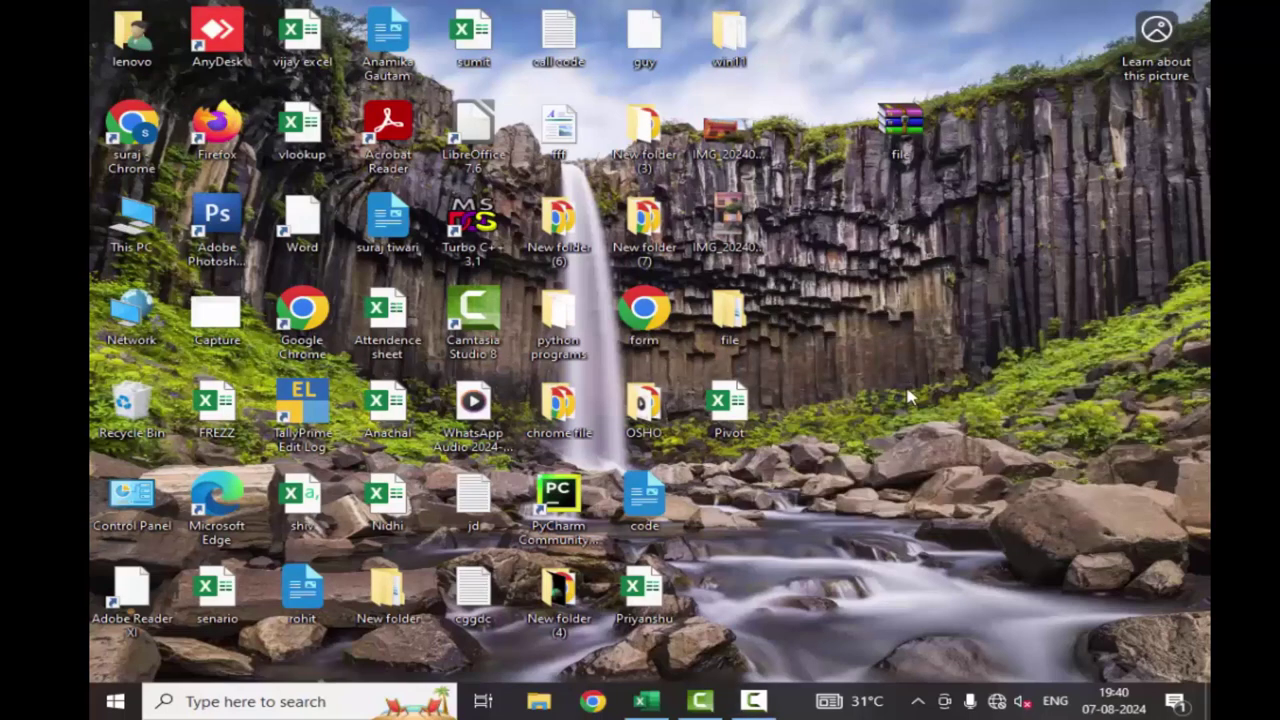
{"action": "left_click", "coordinate": [645, 704]}
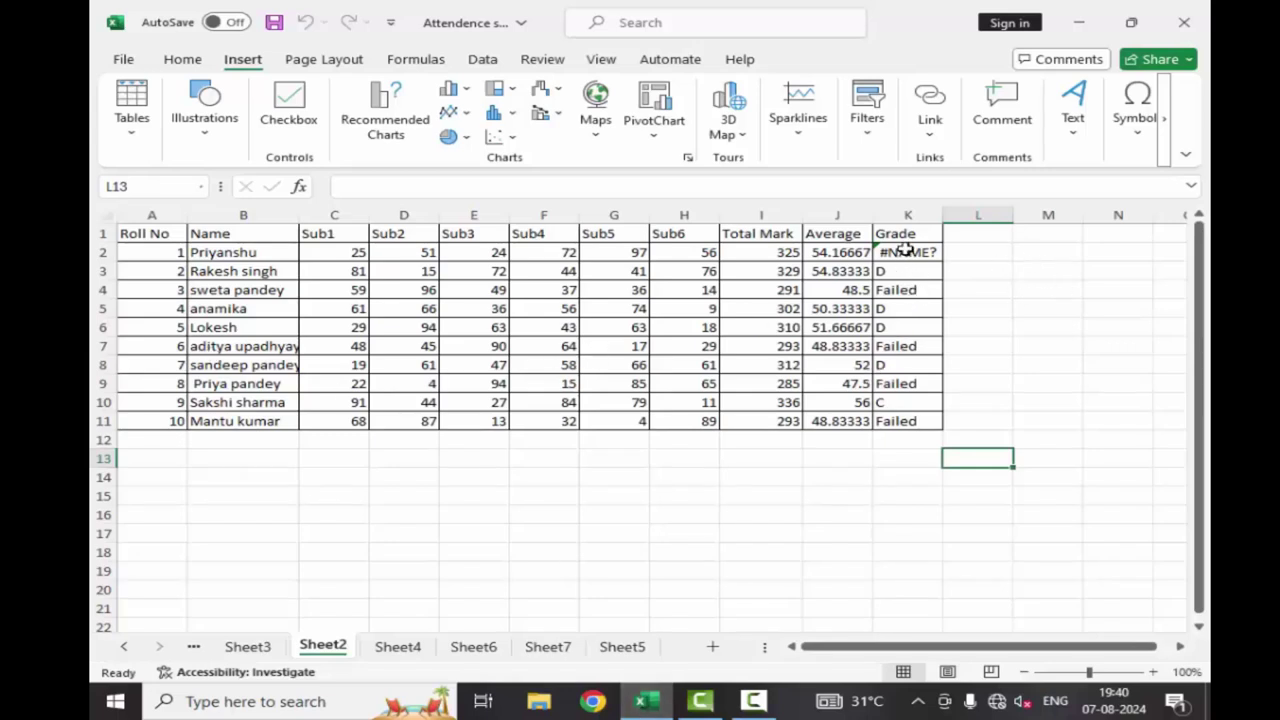
Step: Empty the Grade cells K2:K11 of their old grades and the #NAME? error
{"action": "left_click_drag", "start_coordinate": [905, 250], "coordinate": [913, 423]}
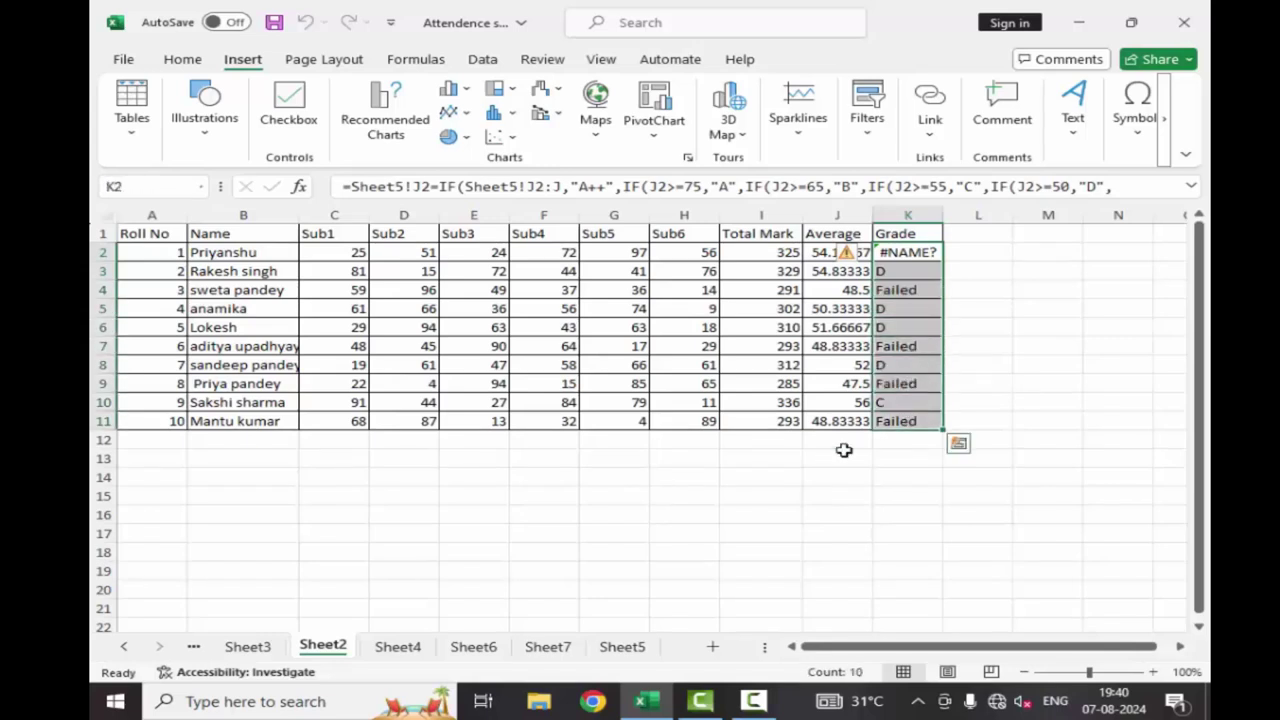
{"action": "key", "text": "BackSpace"}
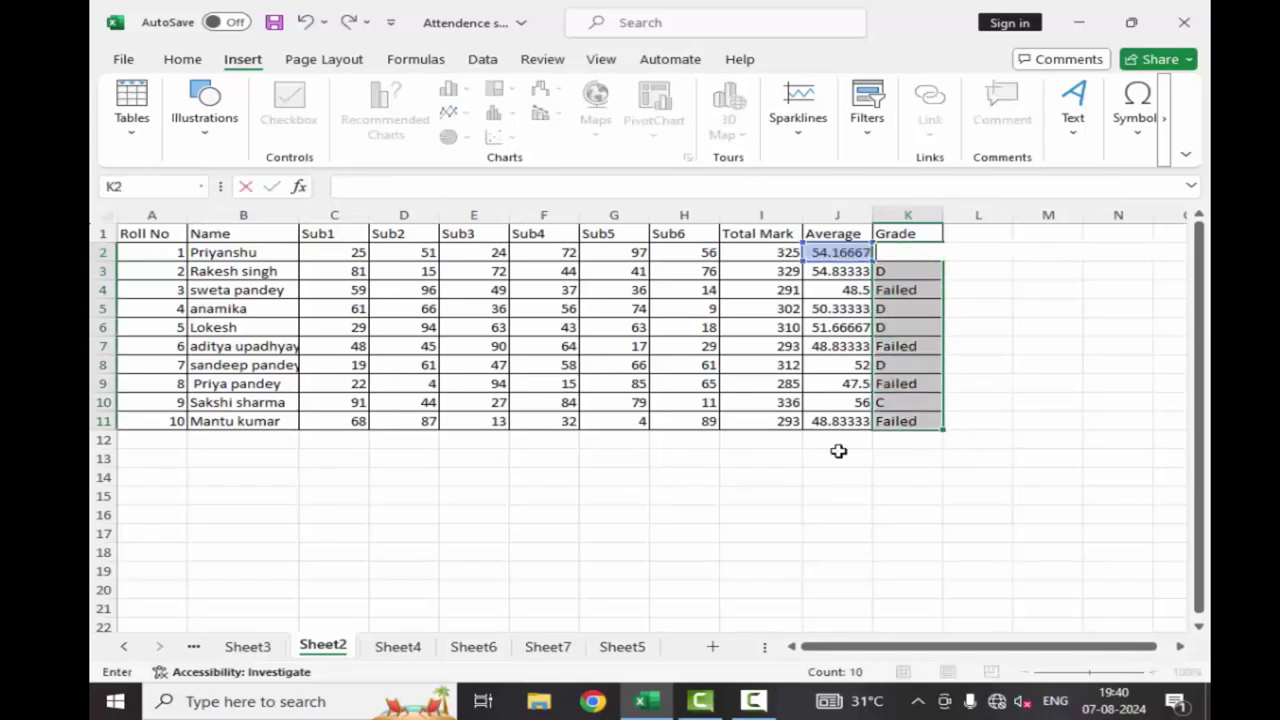
{"action": "left_click", "coordinate": [983, 531]}
{"action": "left_click_drag", "start_coordinate": [914, 423], "coordinate": [885, 250]}
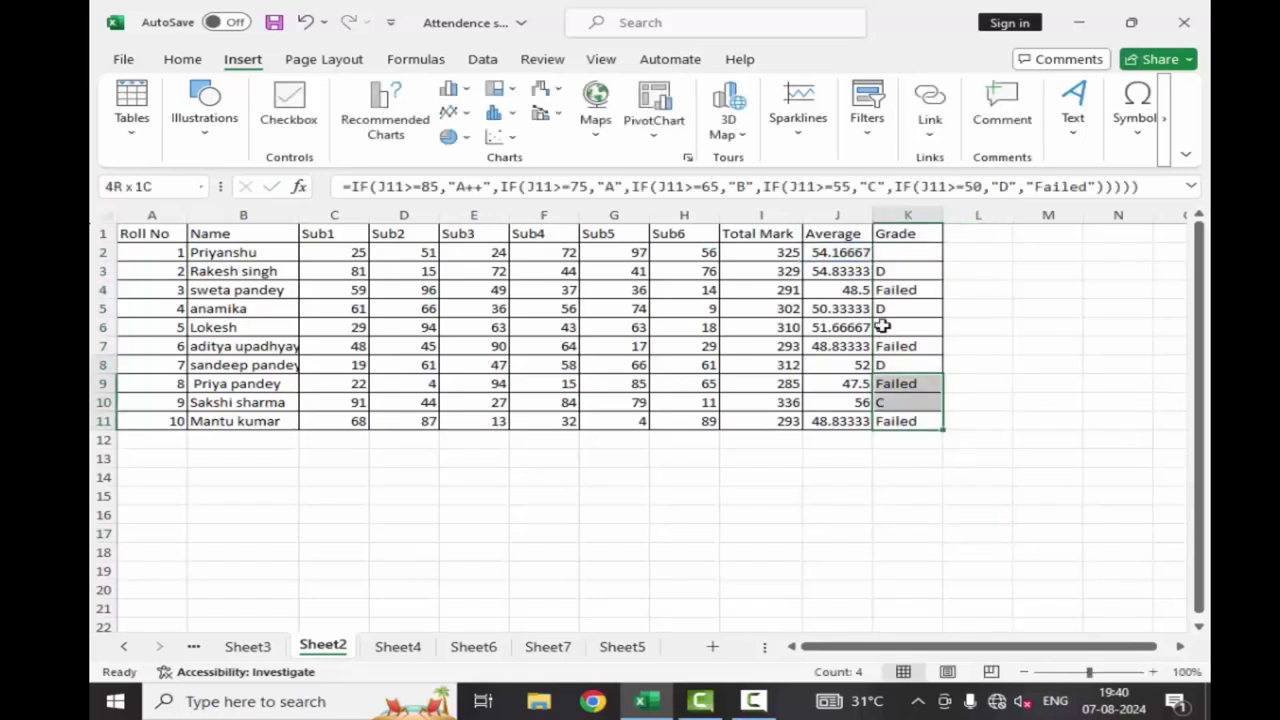
{"action": "key", "text": "Delete"}
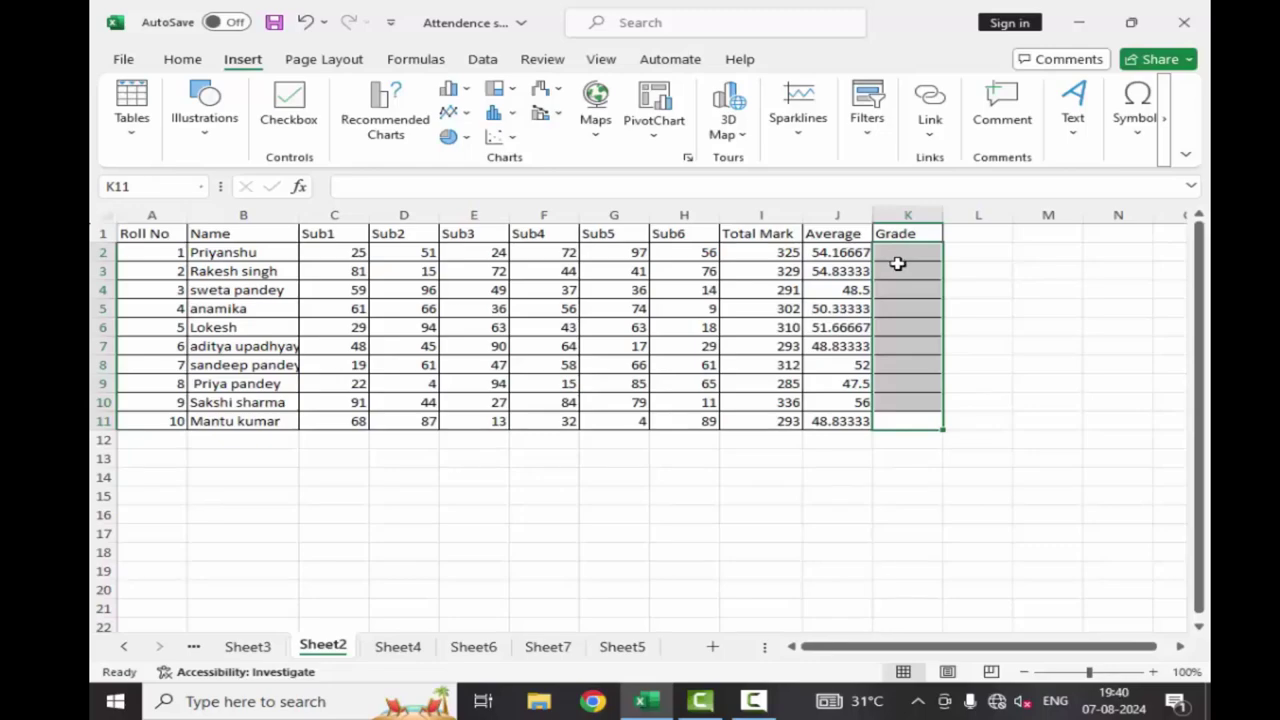
{"action": "left_click", "coordinate": [898, 265]}
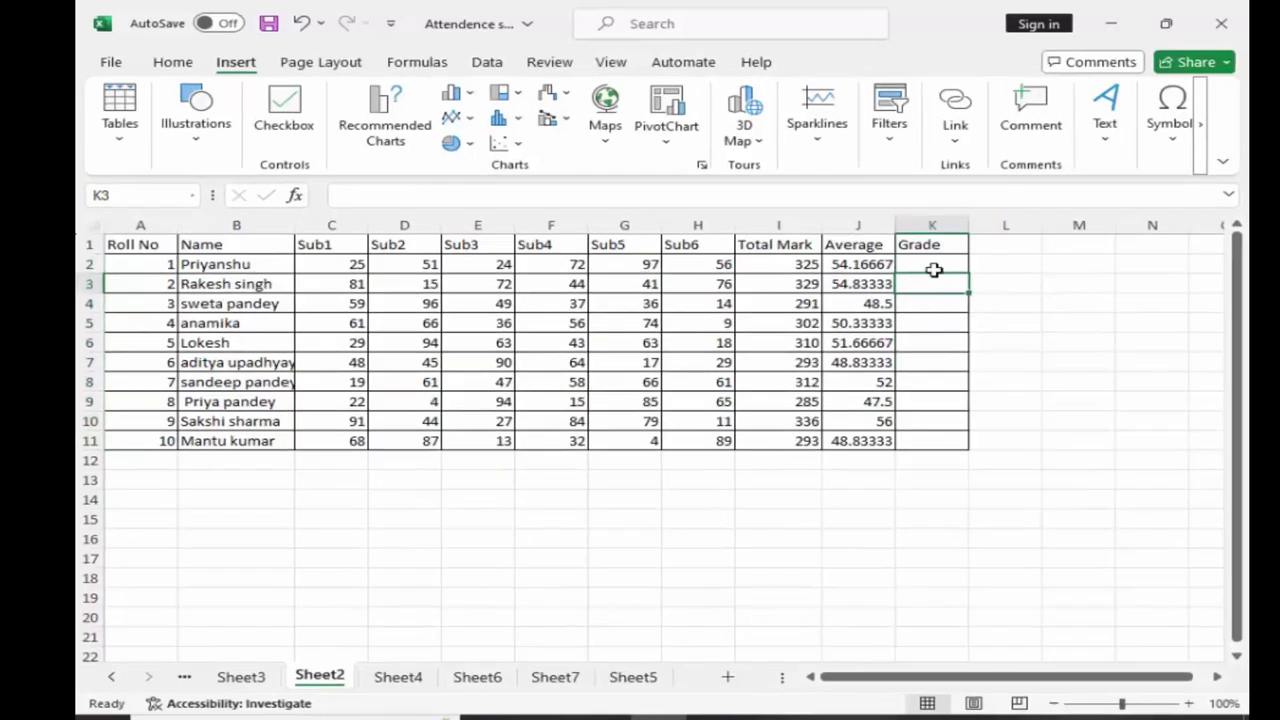
{"action": "left_click", "coordinate": [933, 268]}
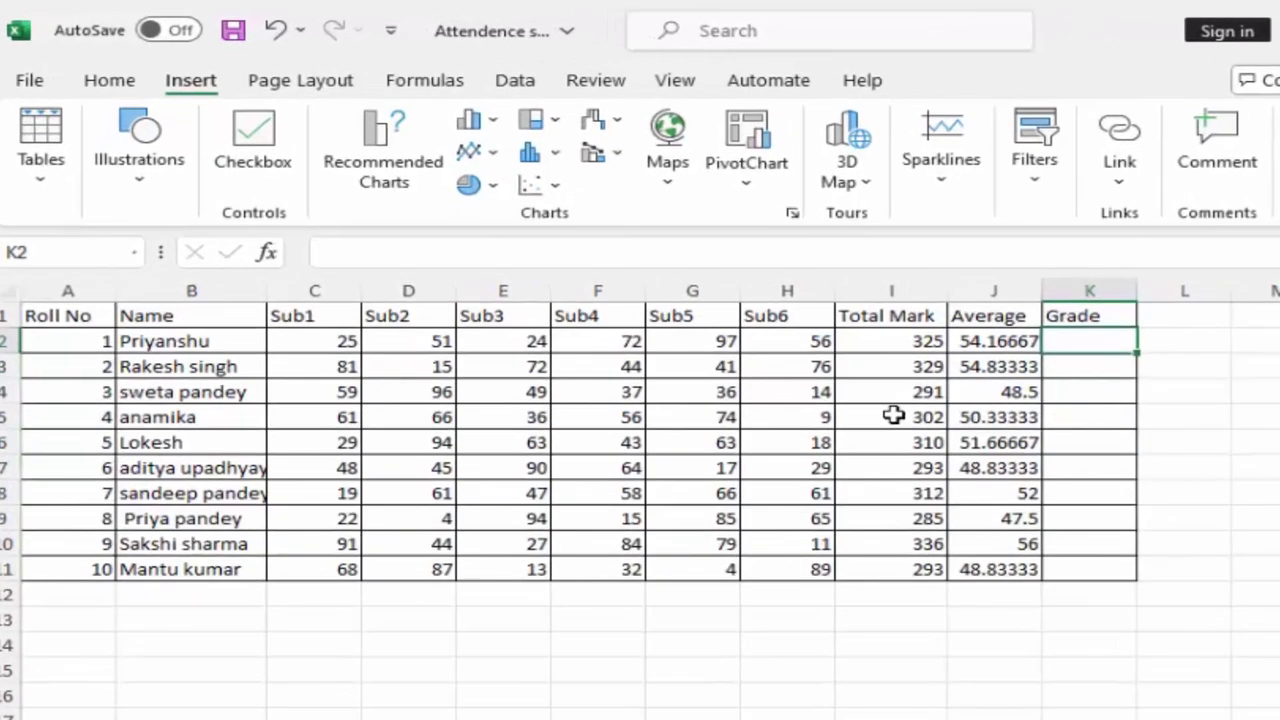
Step: Begin K2's formula as =IF(J2>=85,"A++",IF( after correcting a mistyped start
{"action": "type", "text": "=if"}
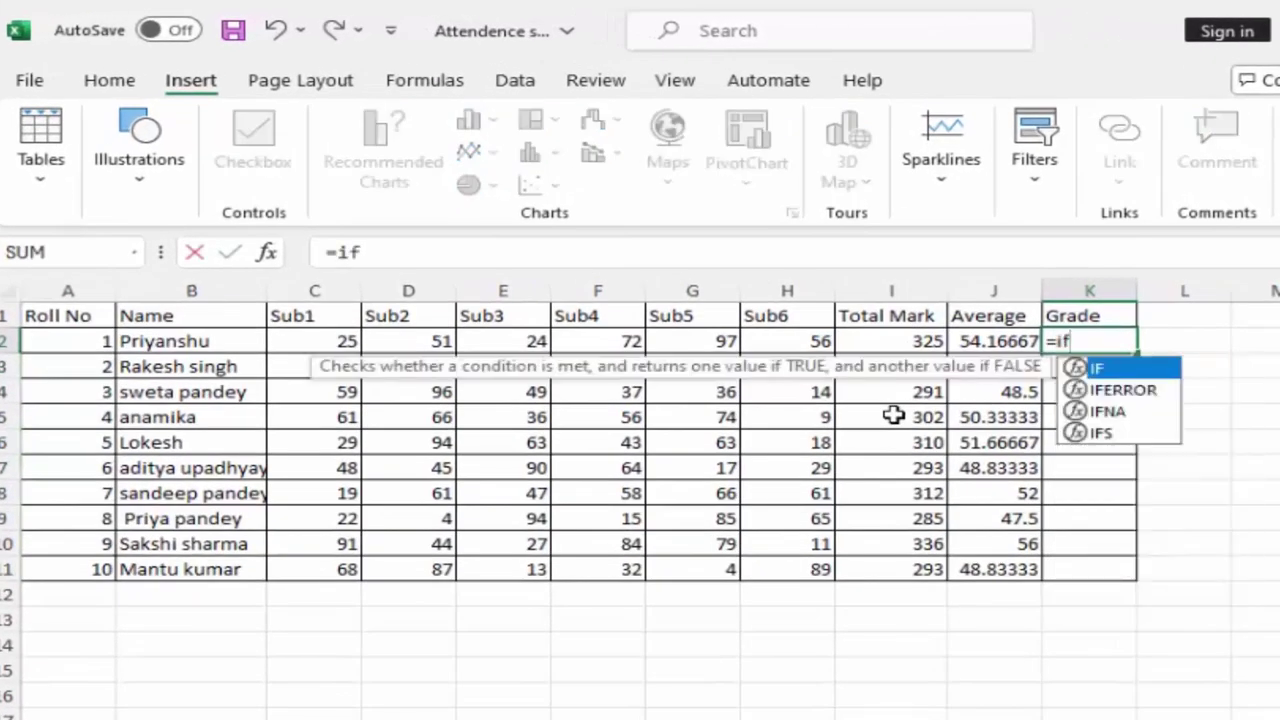
{"action": "key", "text": "BackSpace"}
{"action": "key", "text": "BackSpace"}
{"action": "type", "text": "s"}
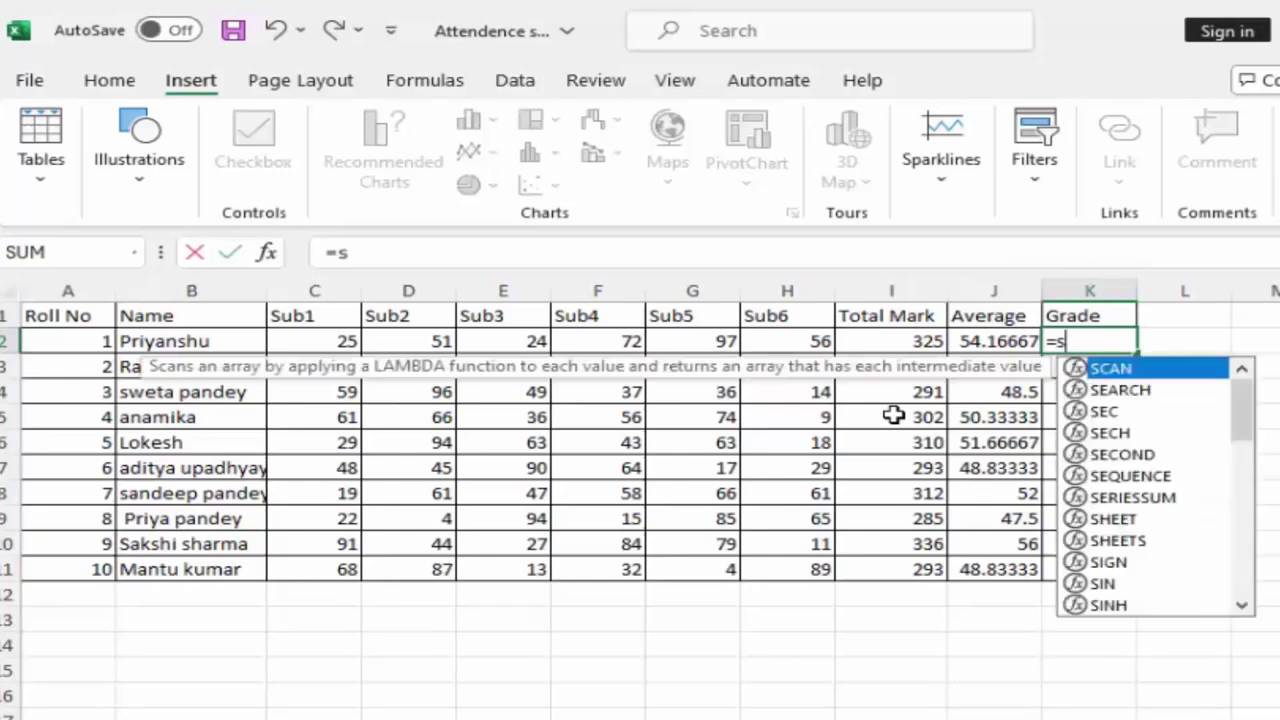
{"action": "type", "text": "w"}
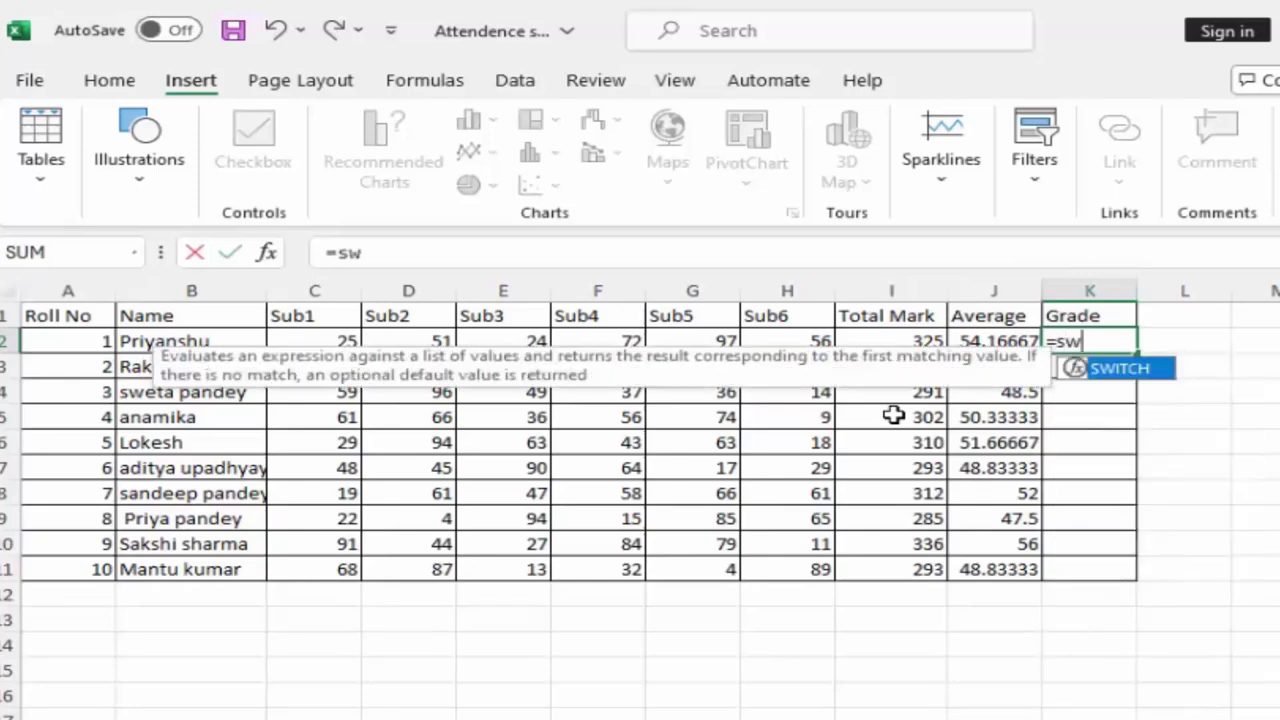
{"action": "key", "text": "BackSpace"}
{"action": "key", "text": "BackSpace"}
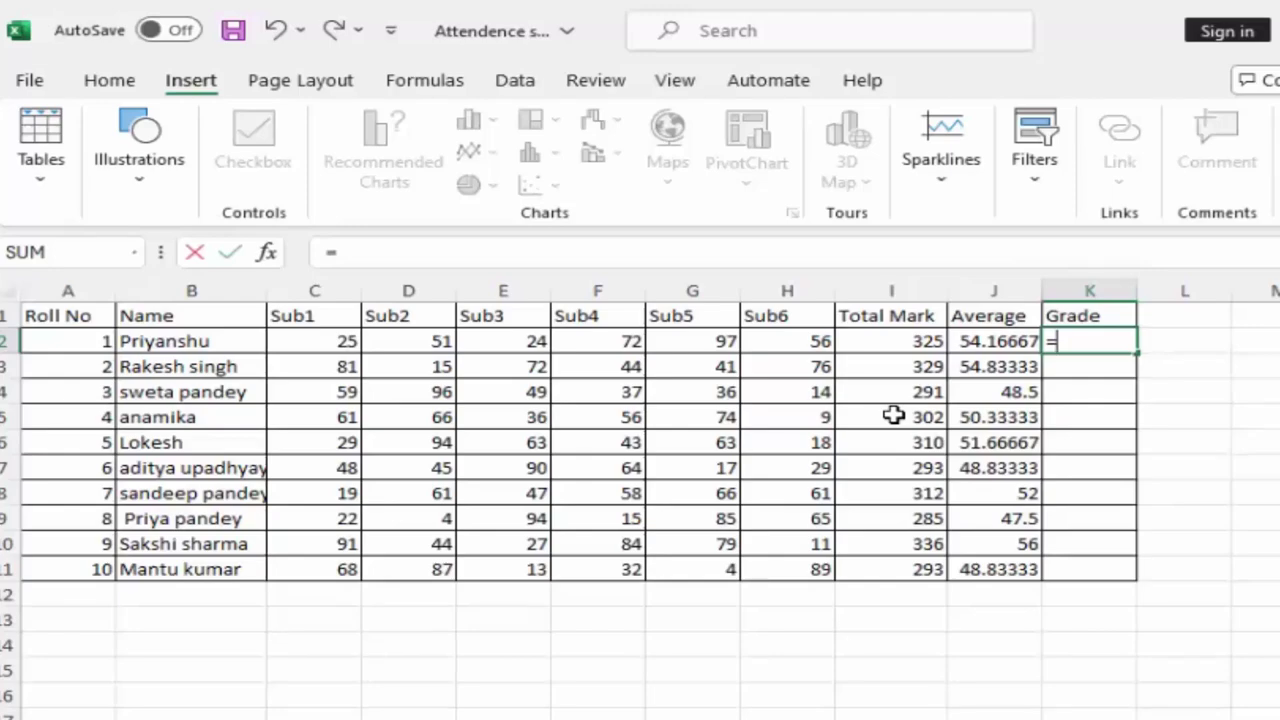
{"action": "type", "text": "if"}
{"action": "key", "text": "Tab"}
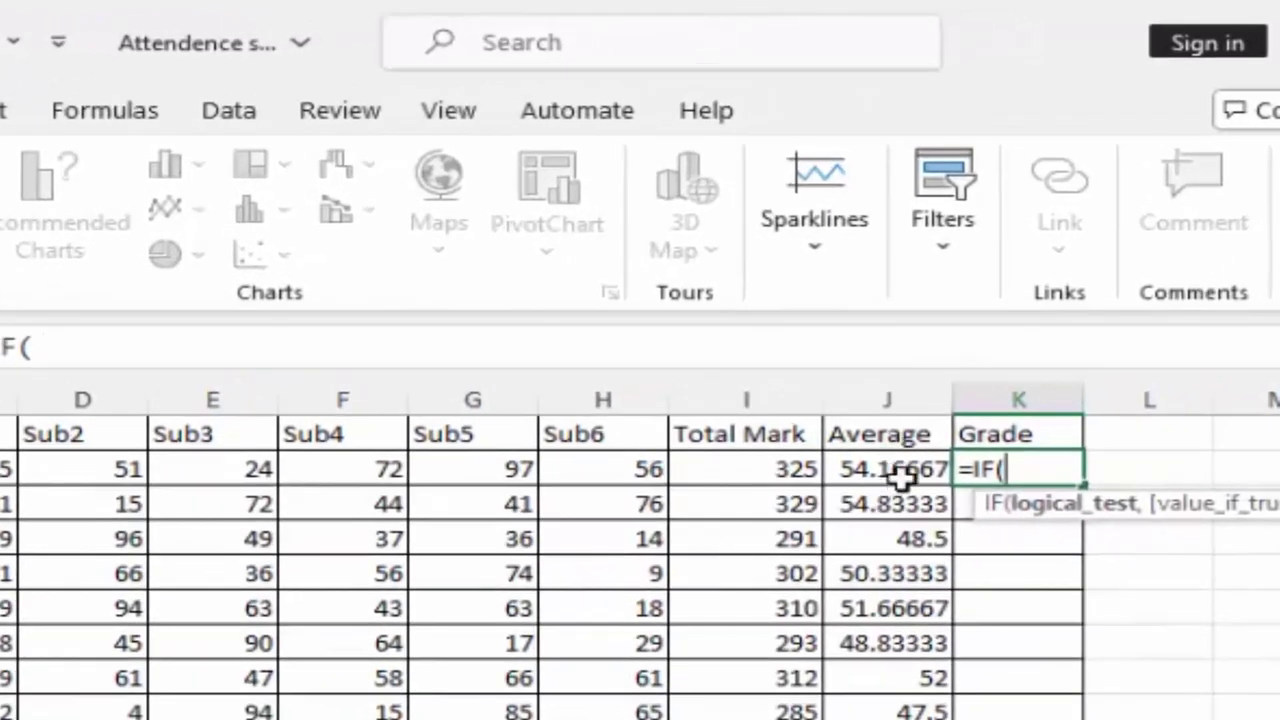
{"action": "left_click", "coordinate": [932, 460]}
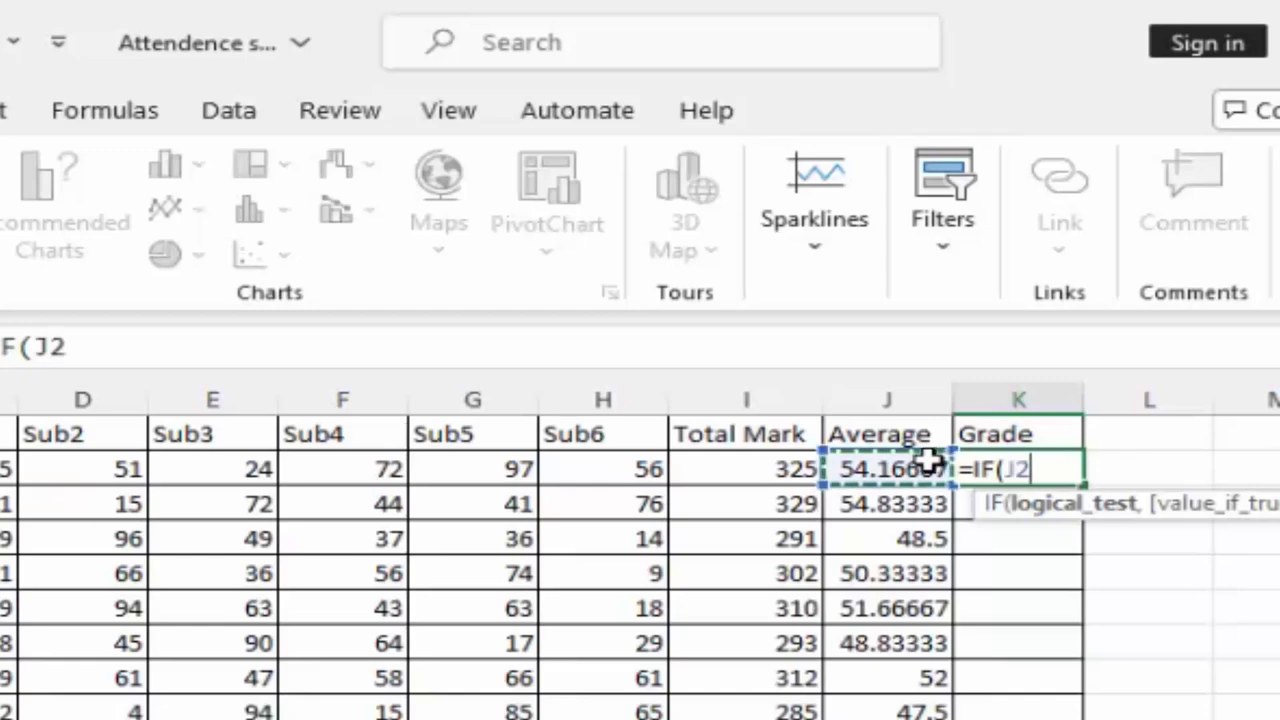
{"action": "type", "text": ">="}
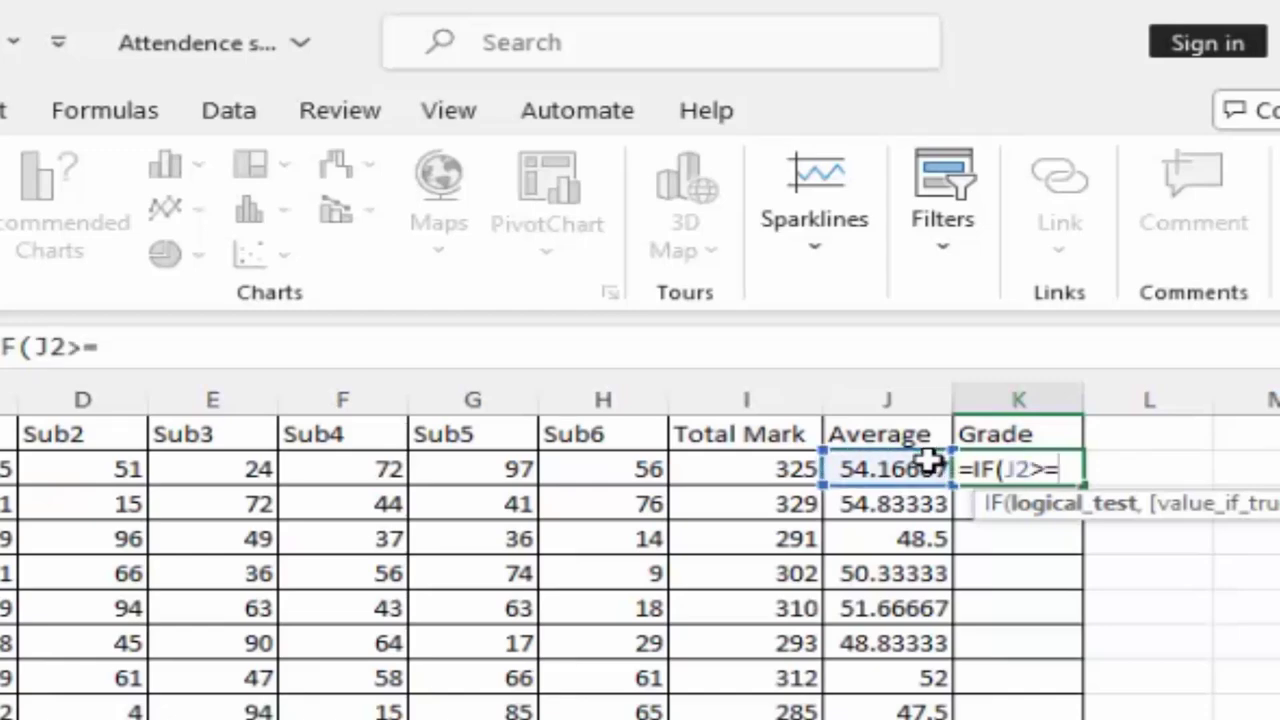
{"action": "type", "text": "85,"}
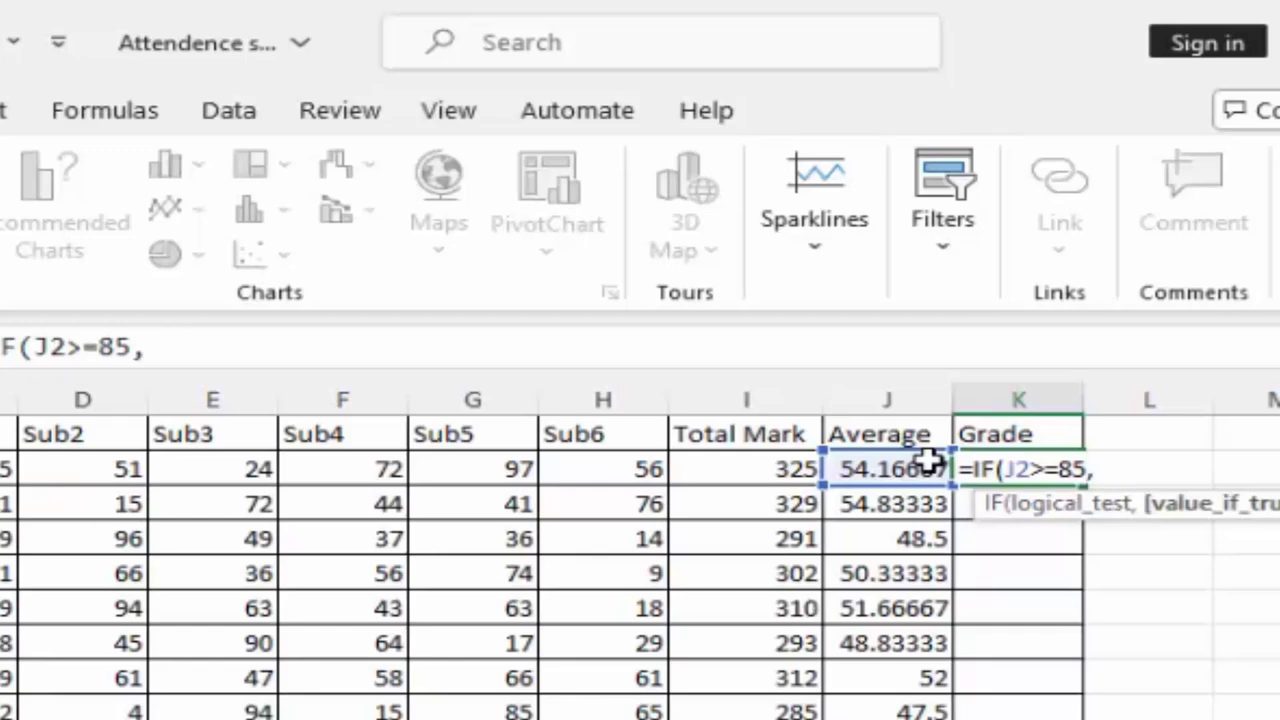
{"action": "type", "text": "\"A"}
{"action": "type", "text": "++\""}
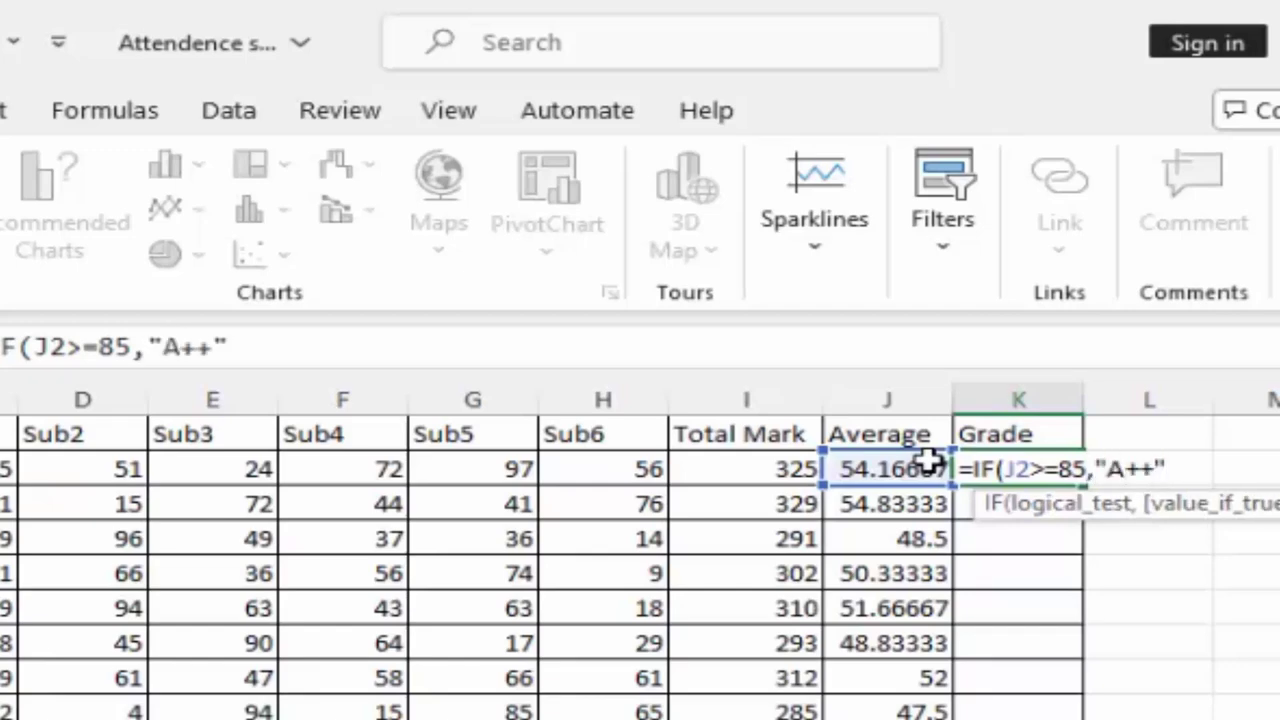
{"action": "type", "text": ",if"}
{"action": "key", "text": "Tab"}
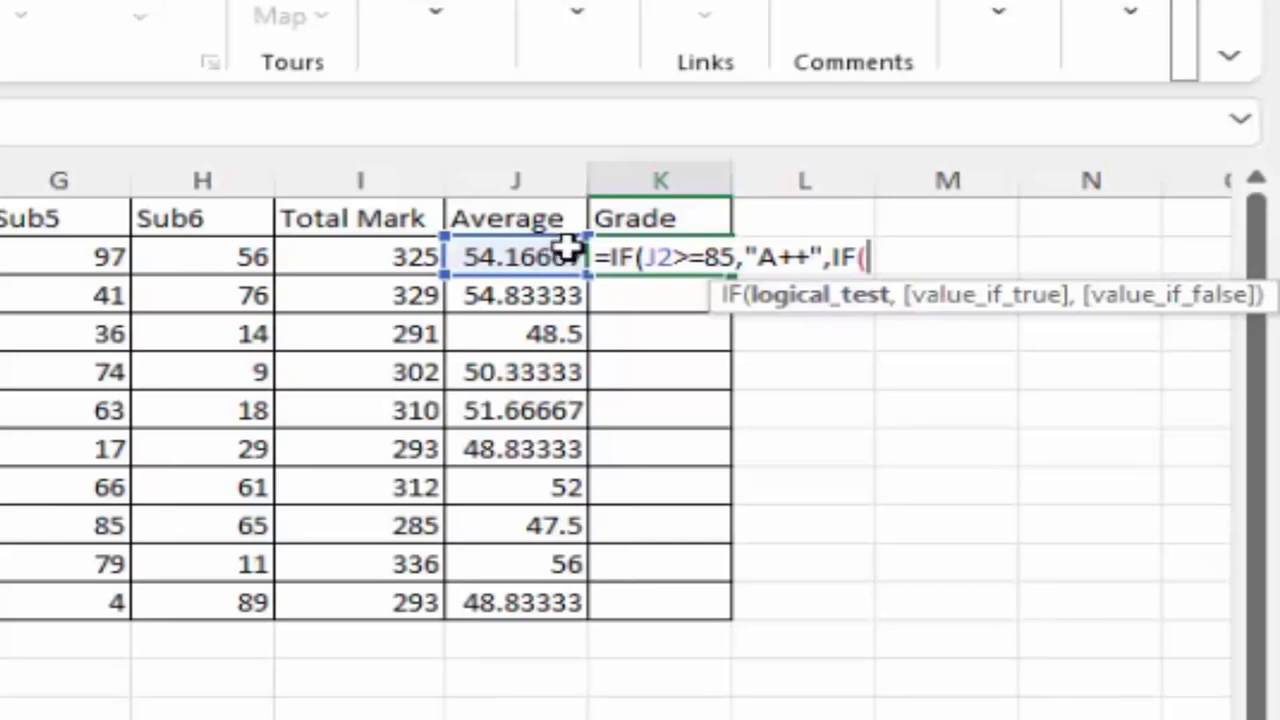
Step: Extend K2's formula so J2>=75 gives "A" and J2>=65 gives "B", opening another IF
{"action": "left_click", "coordinate": [548, 251]}
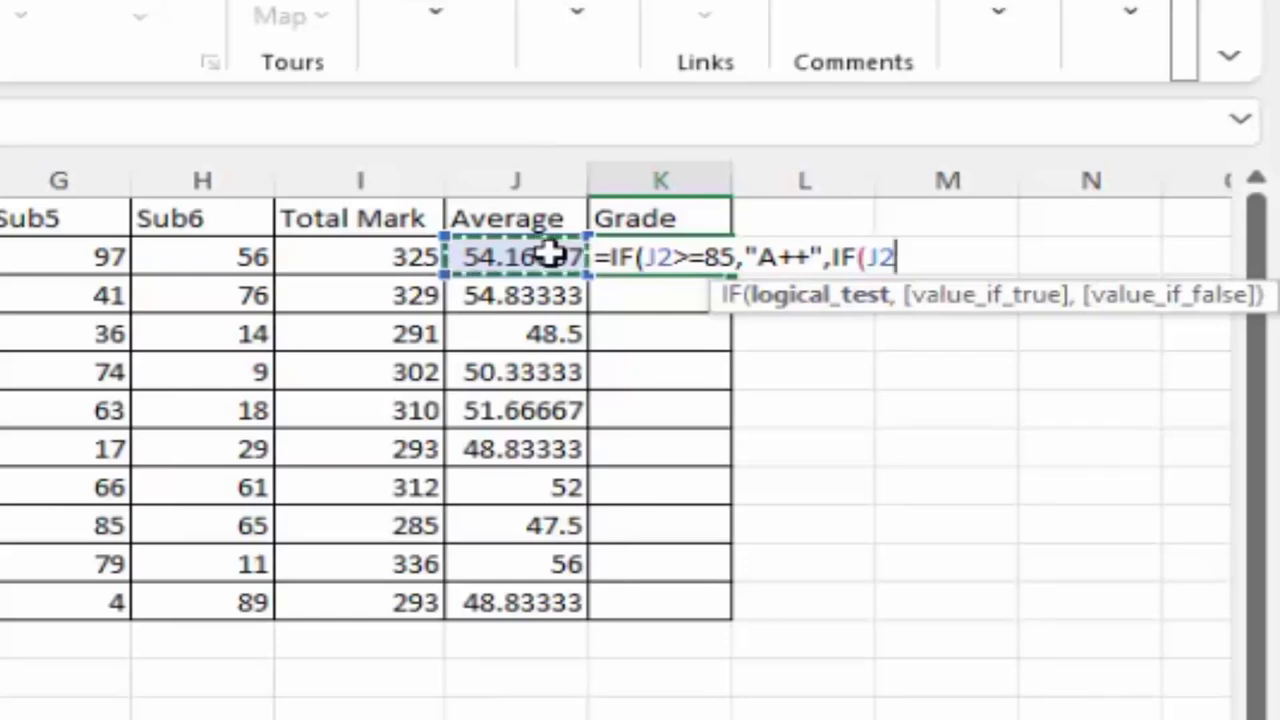
{"action": "type", "text": ">="}
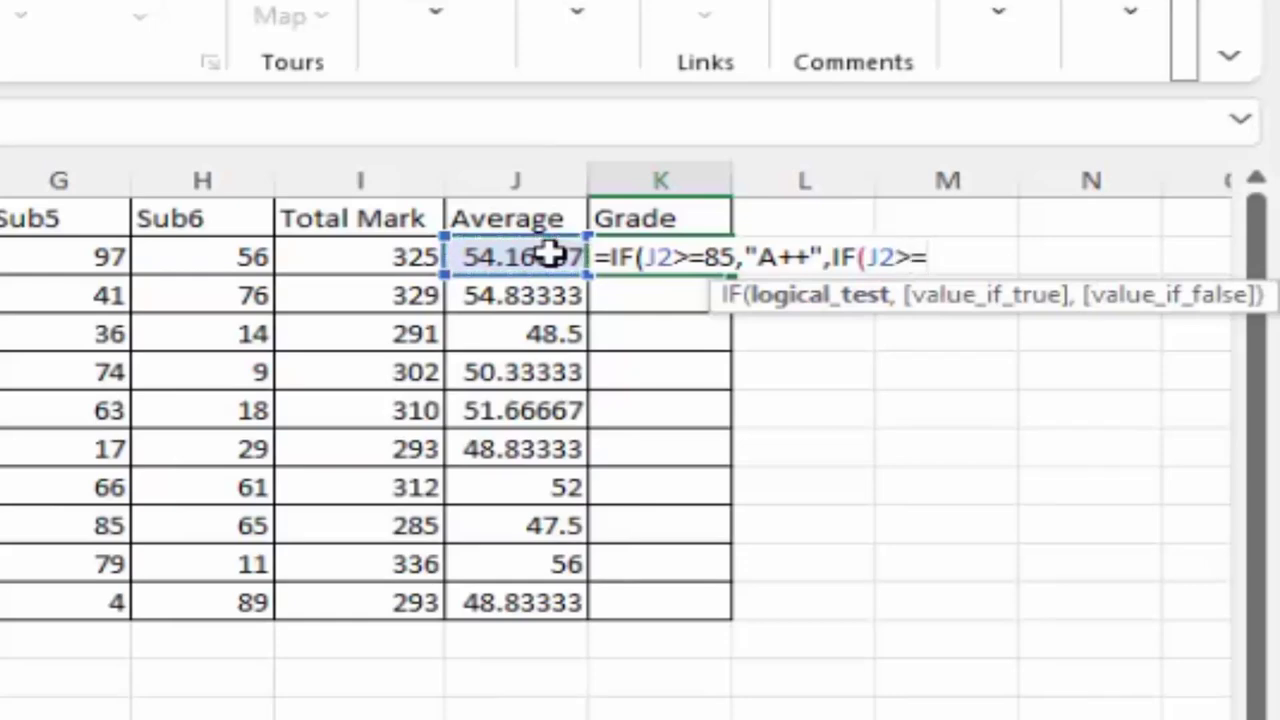
{"action": "type", "text": "75"}
{"action": "type", "text": ",\"A"}
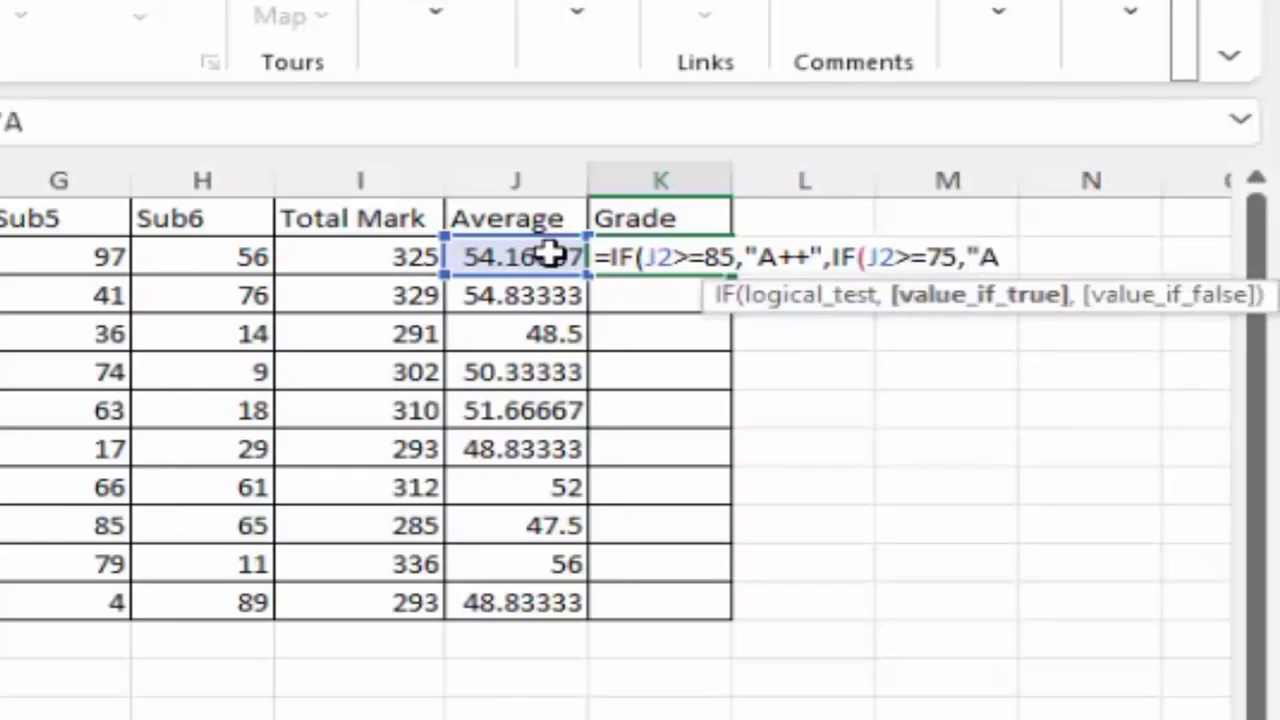
{"action": "type", "text": "\""}
{"action": "type", "text": ","}
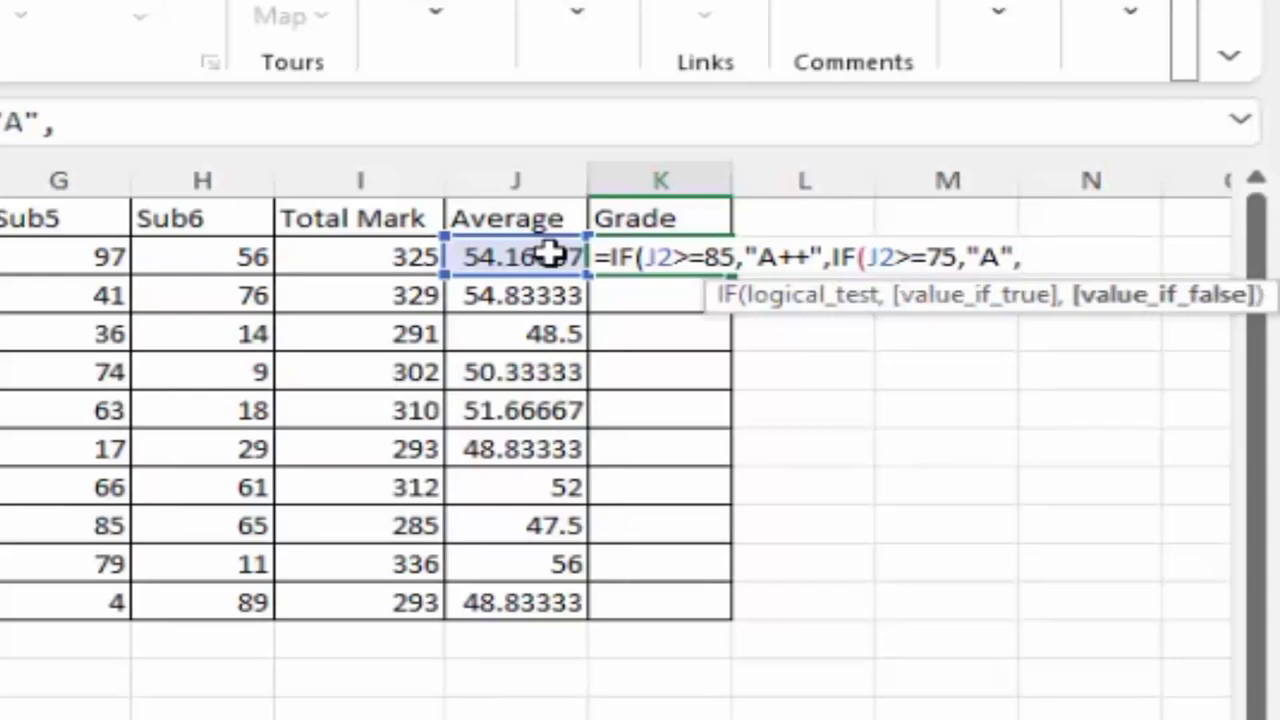
{"action": "type", "text": "if"}
{"action": "key", "text": "Tab"}
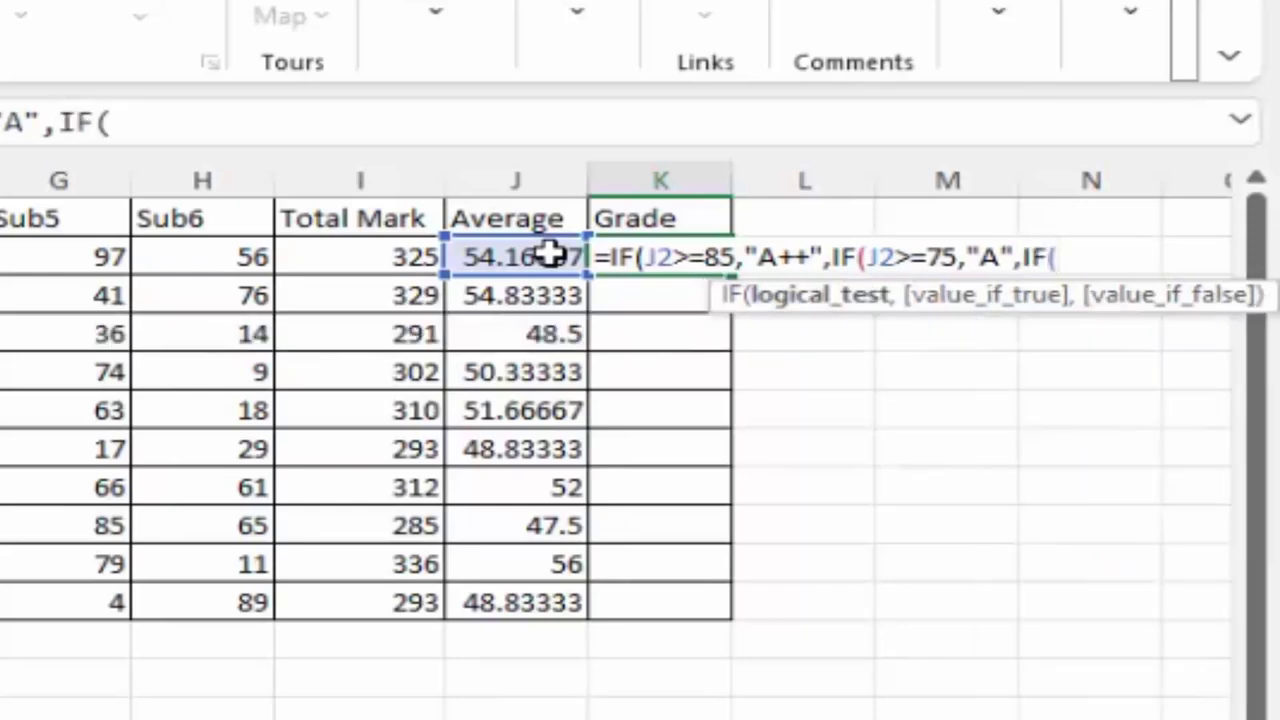
{"action": "left_click", "coordinate": [550, 256]}
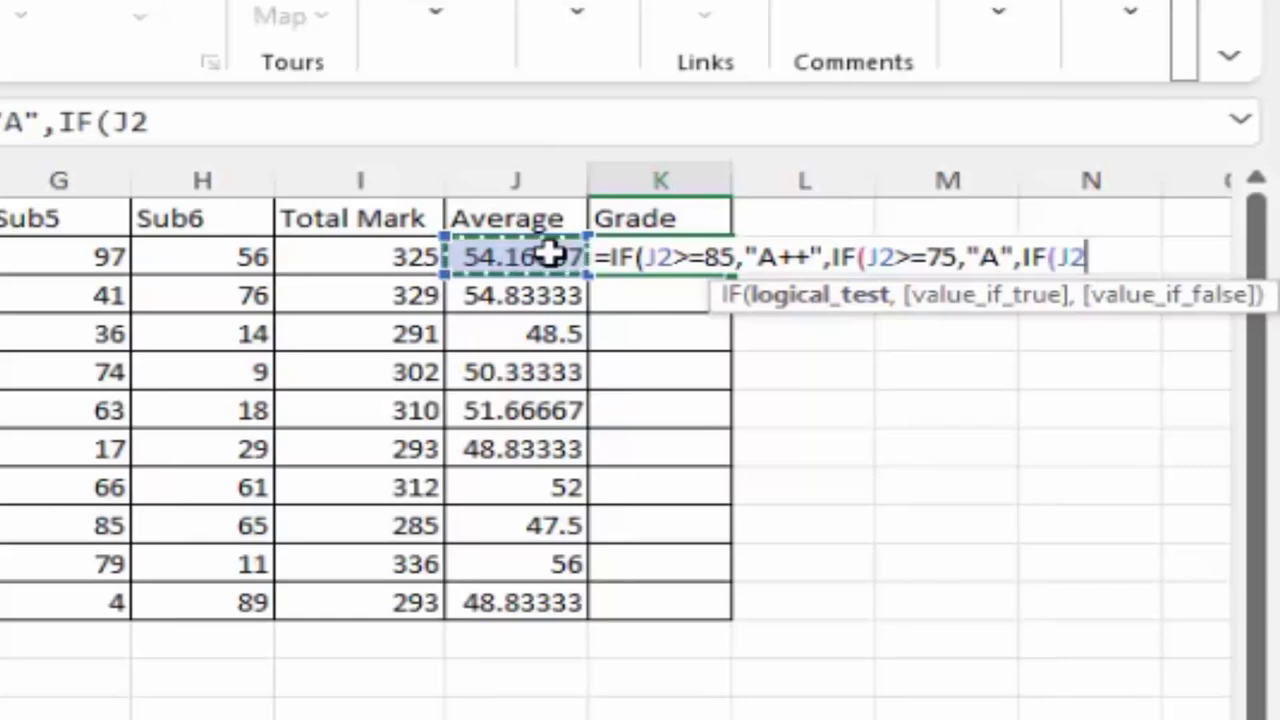
{"action": "type", "text": ">="}
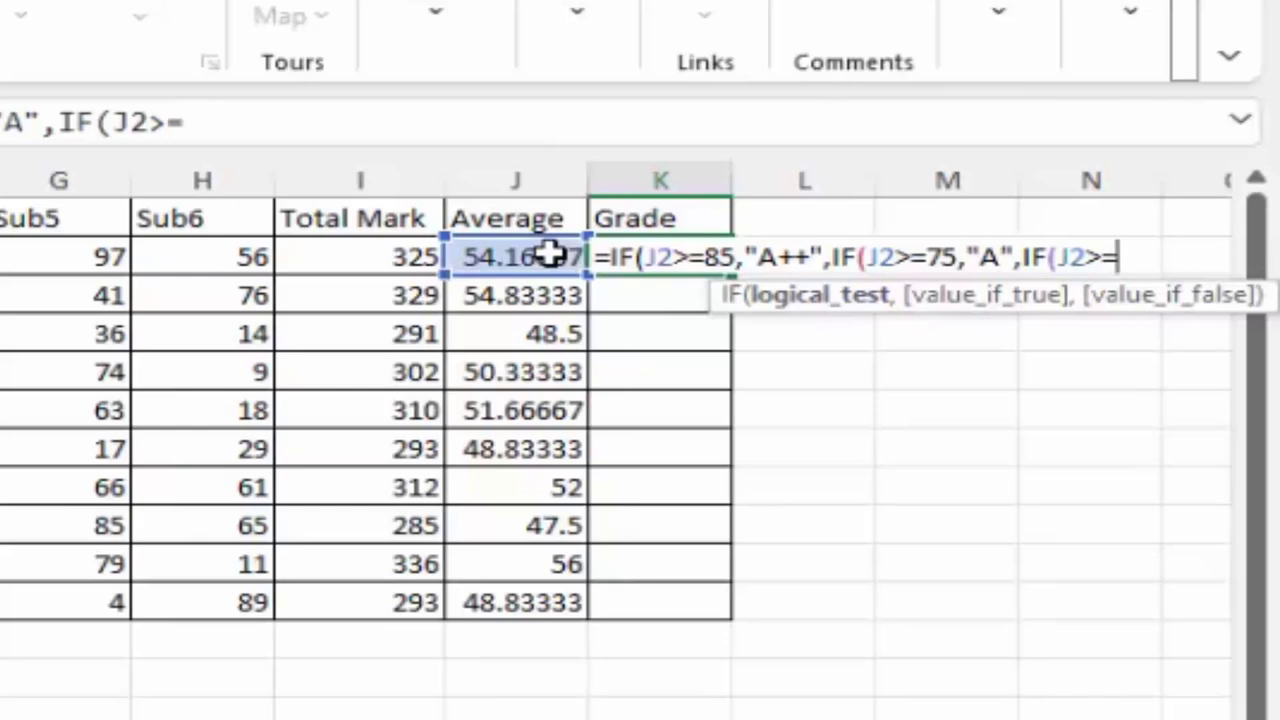
{"action": "type", "text": "65"}
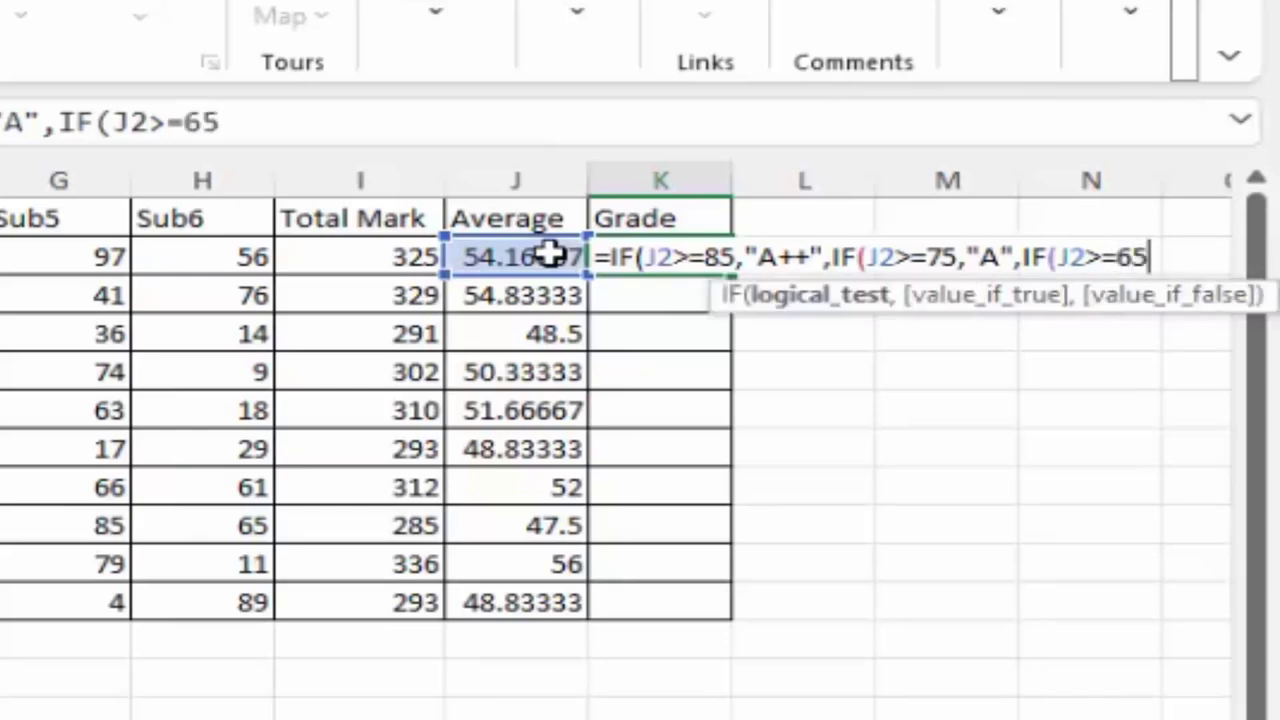
{"action": "type", "text": ",\""}
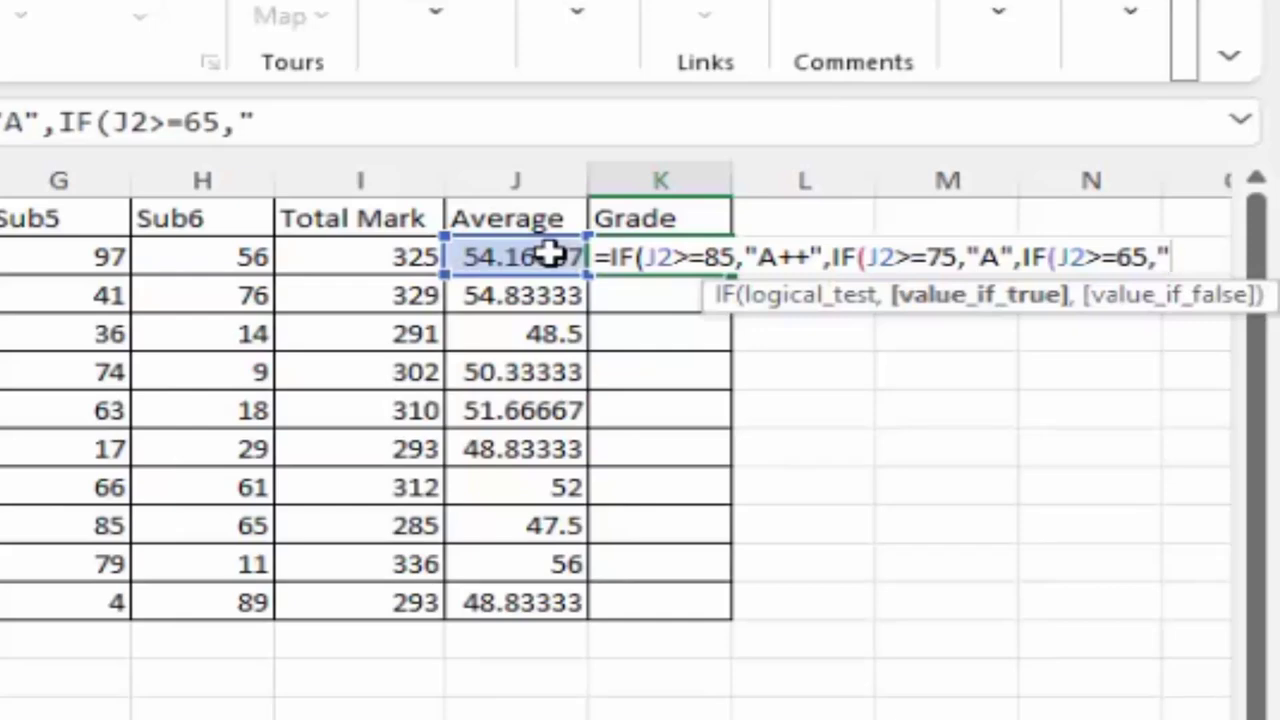
{"action": "type", "text": "B\""}
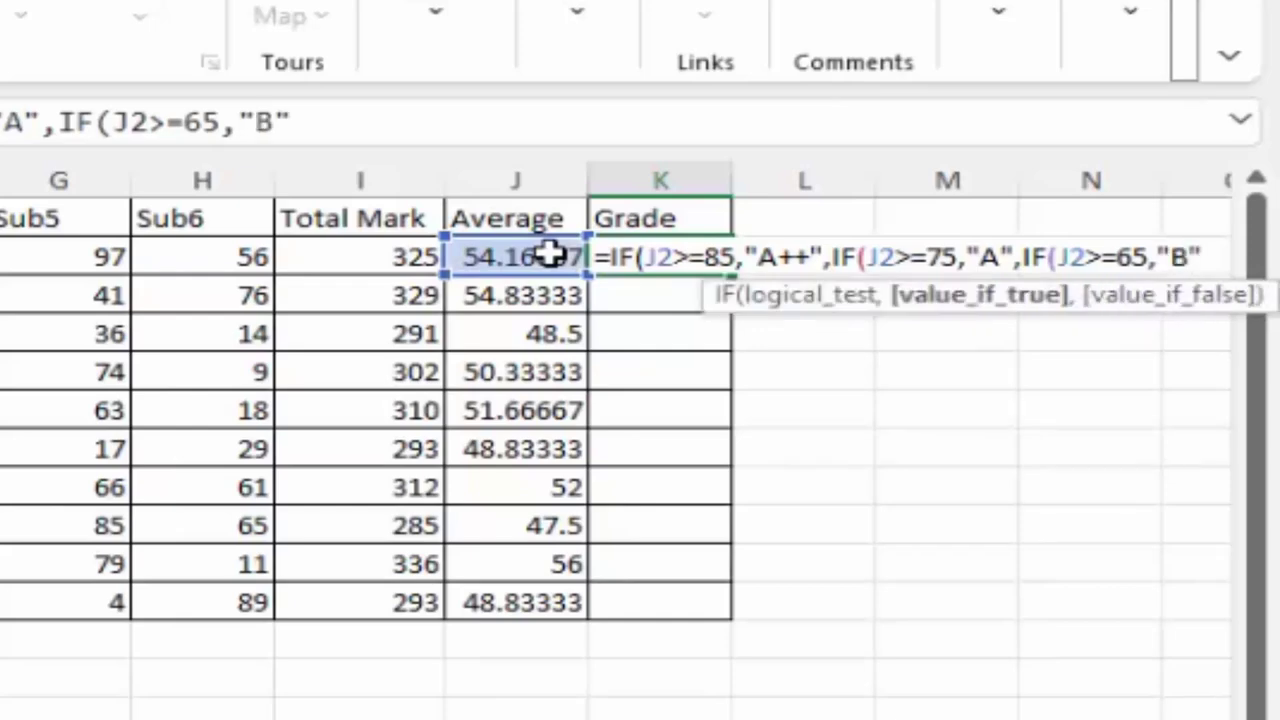
{"action": "type", "text": ",if"}
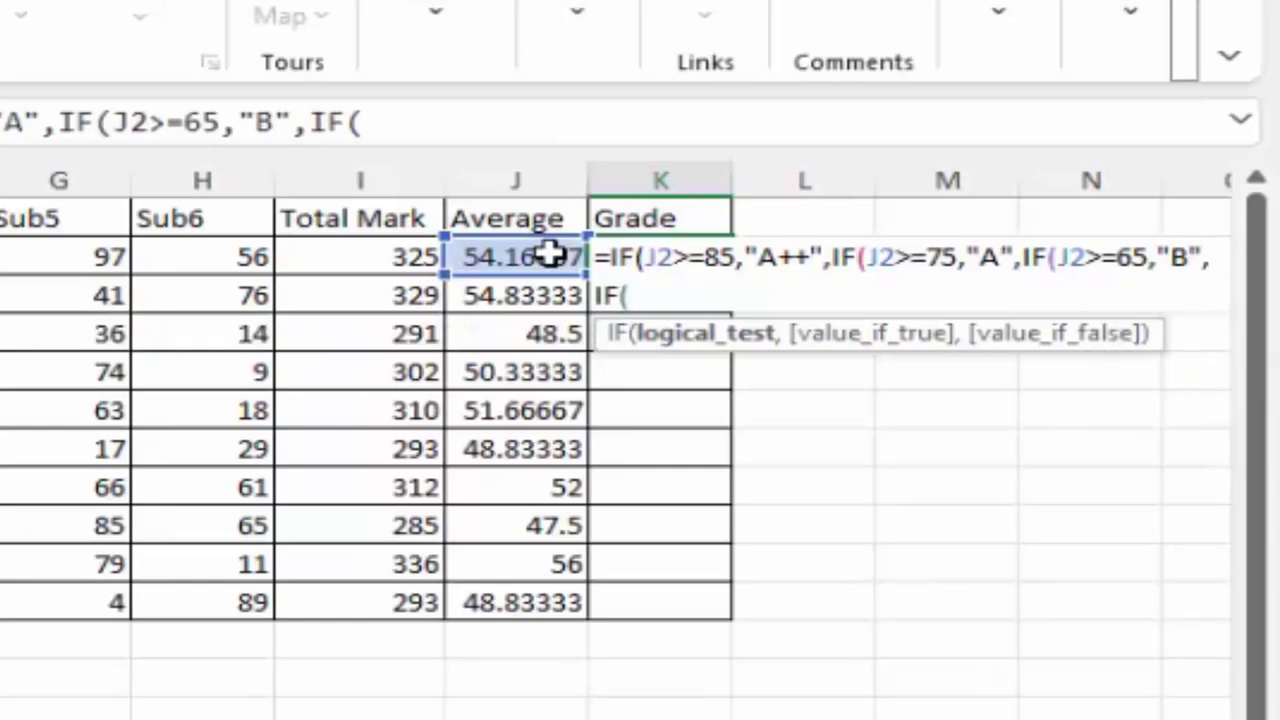
Step: Complete K2's formula with C for J2>=55, D for J2>=50, otherwise F, and enter it
{"action": "left_click", "coordinate": [550, 256]}
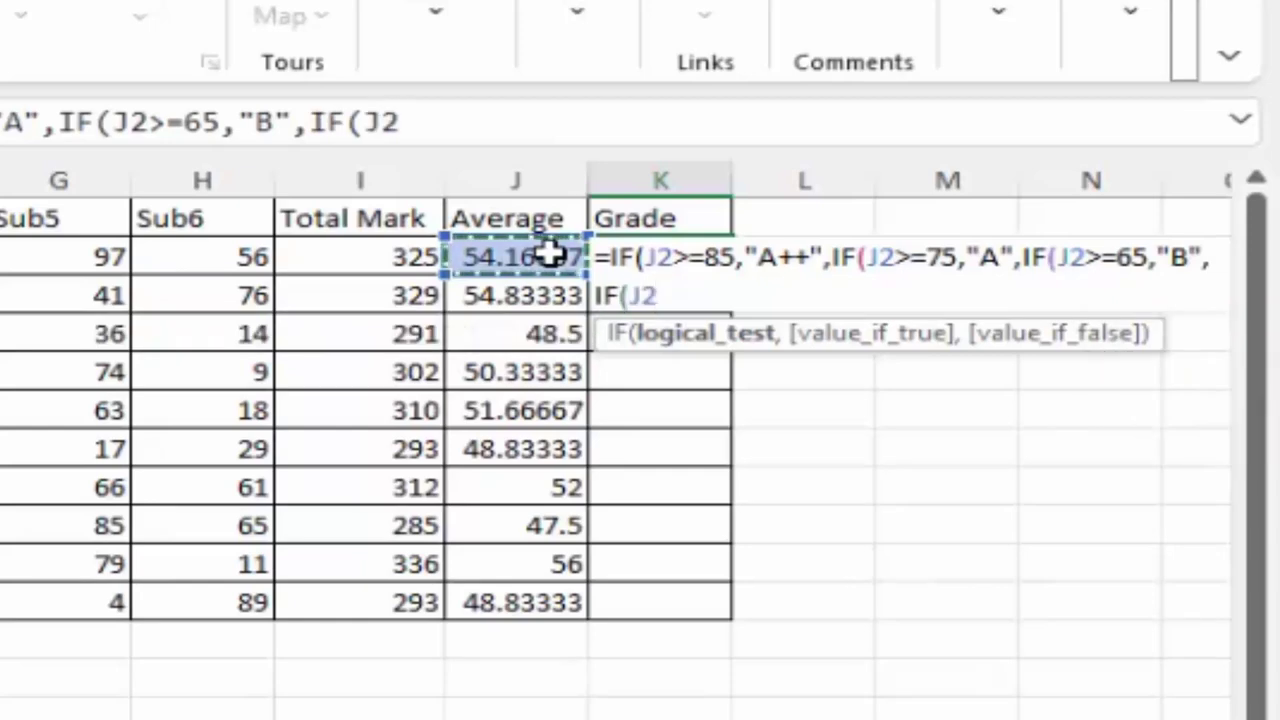
{"action": "type", "text": ">"}
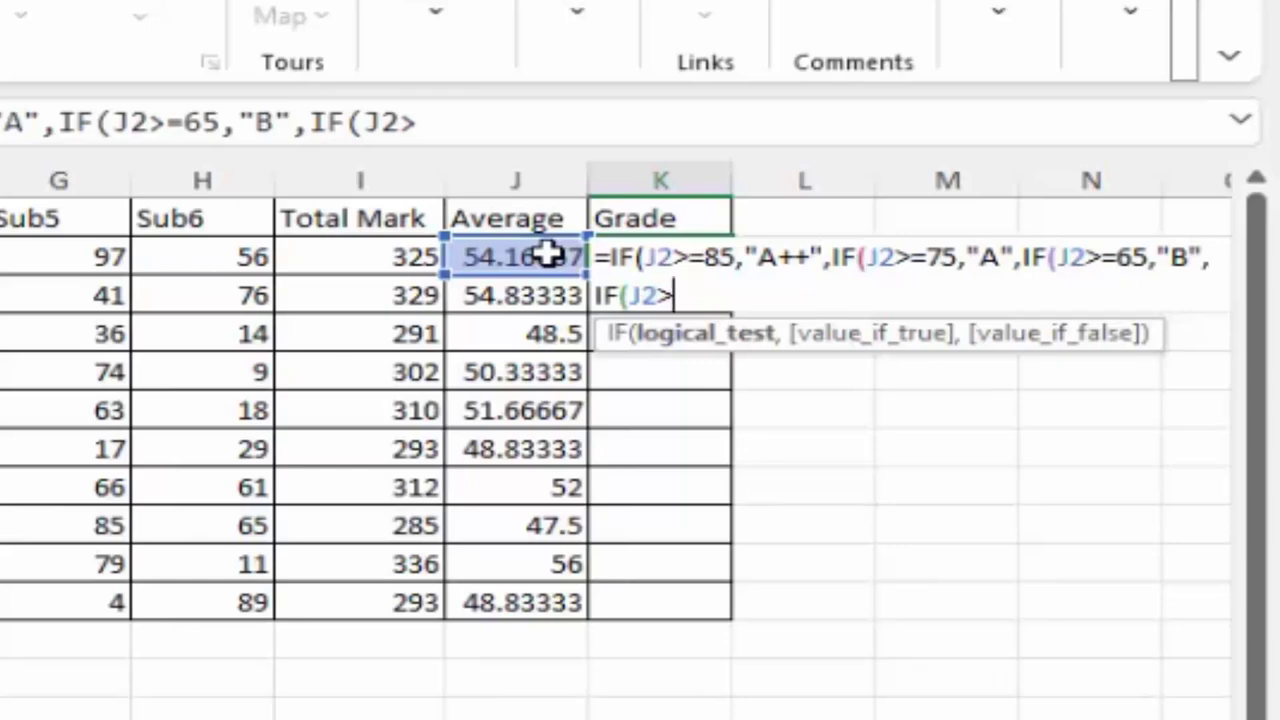
{"action": "type", "text": "="}
{"action": "type", "text": "55"}
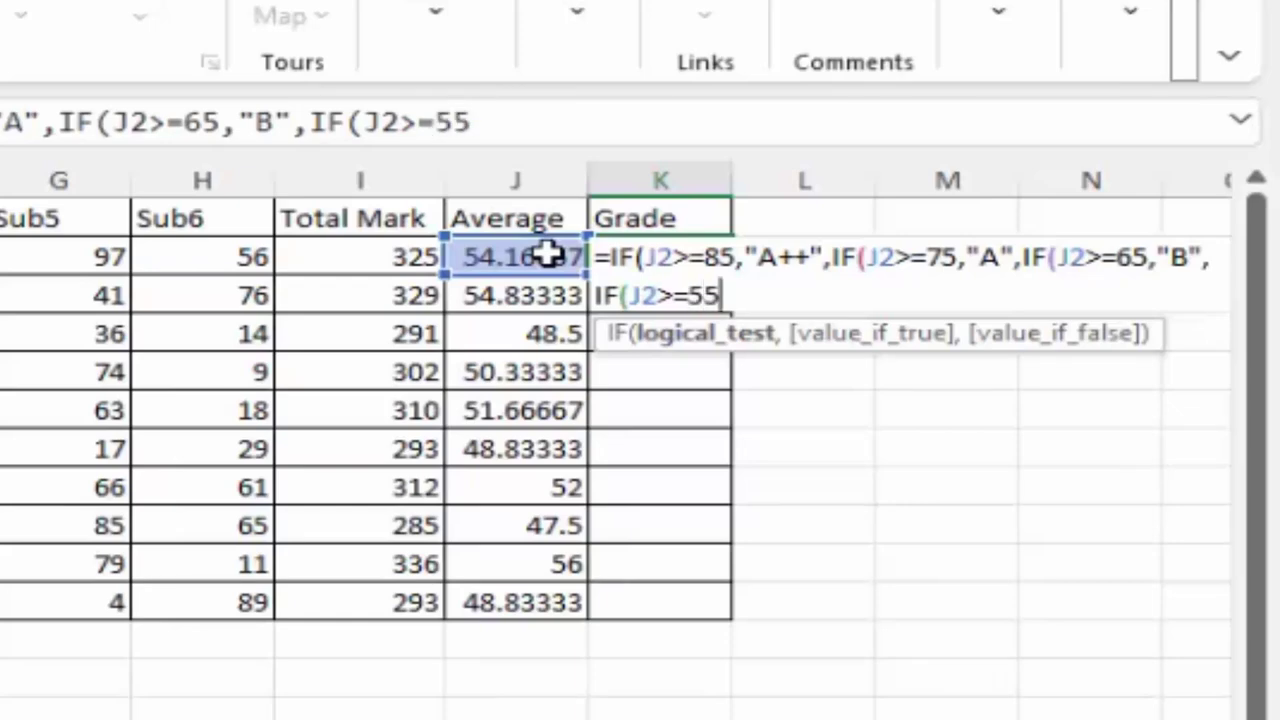
{"action": "type", "text": ","}
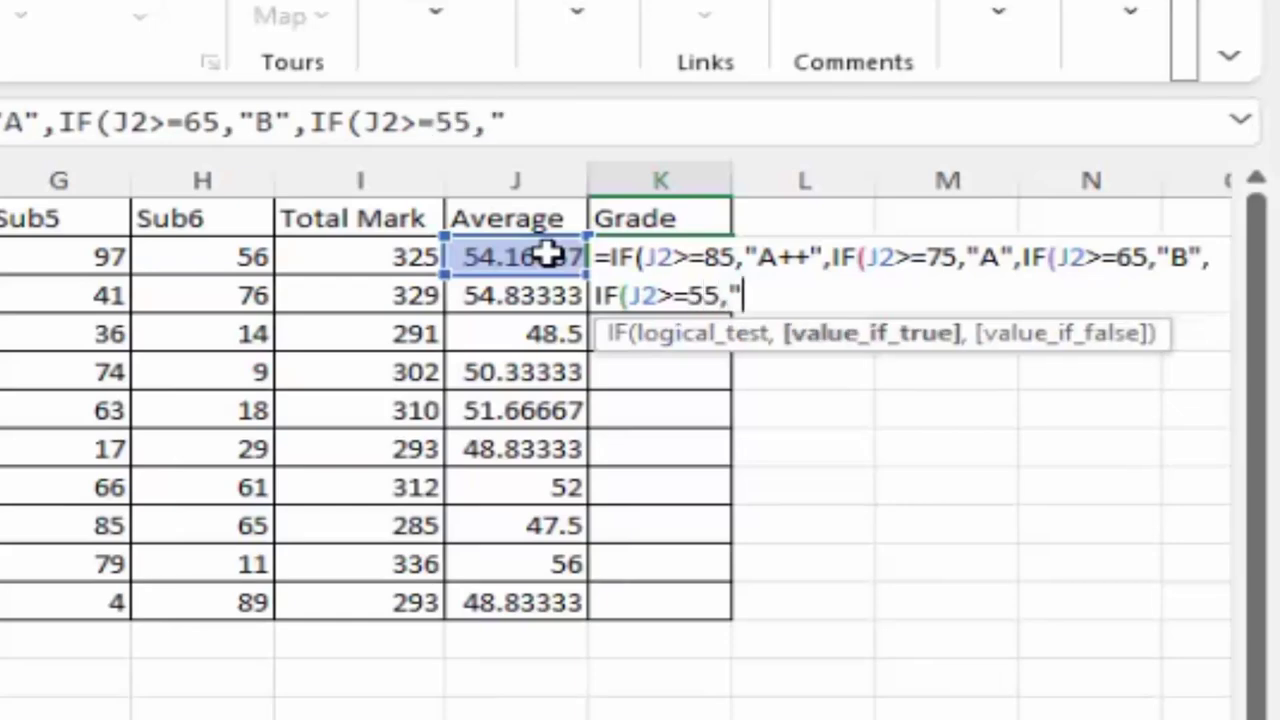
{"action": "type", "text": "C"}
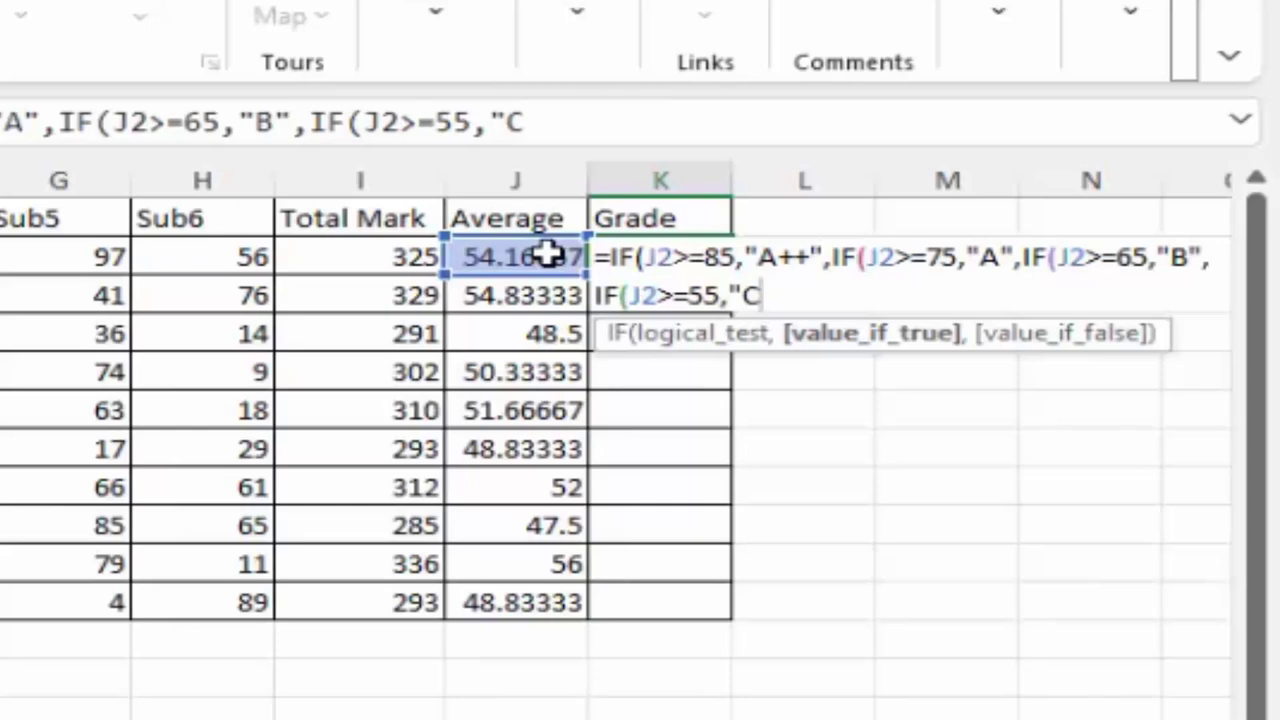
{"action": "type", "text": "\",if"}
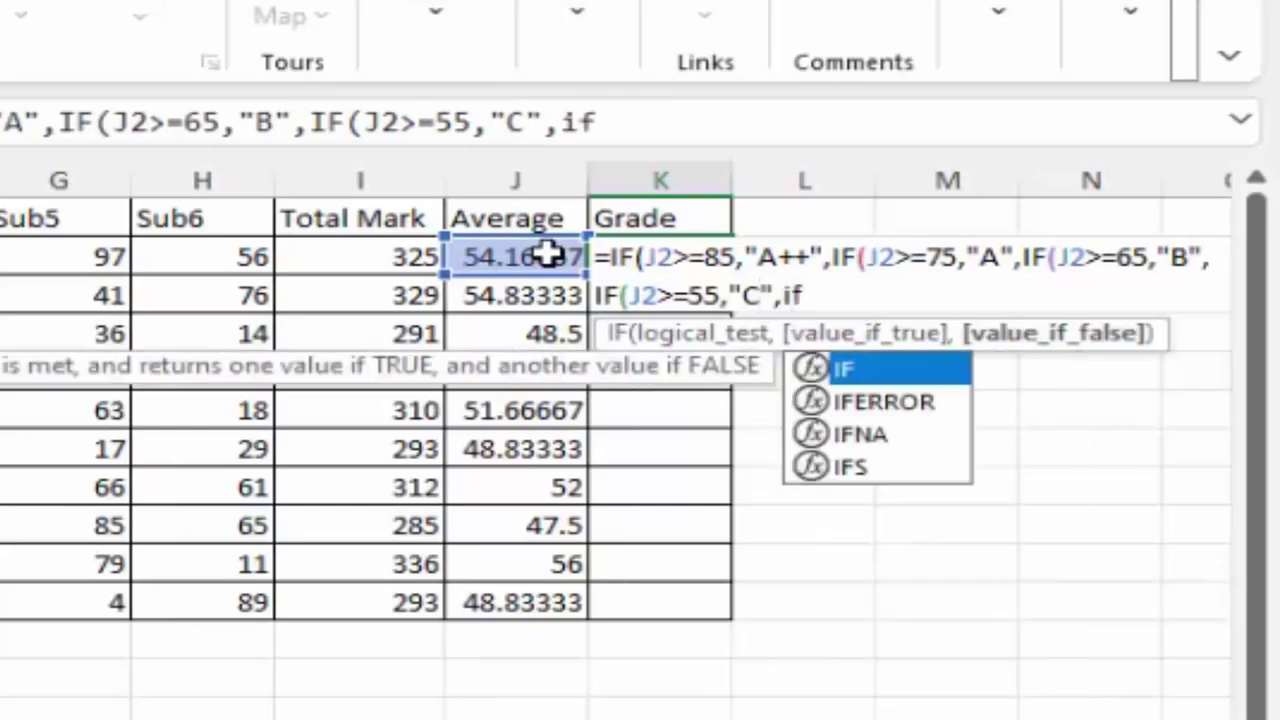
{"action": "key", "text": "Tab"}
{"action": "left_click", "coordinate": [548, 255]}
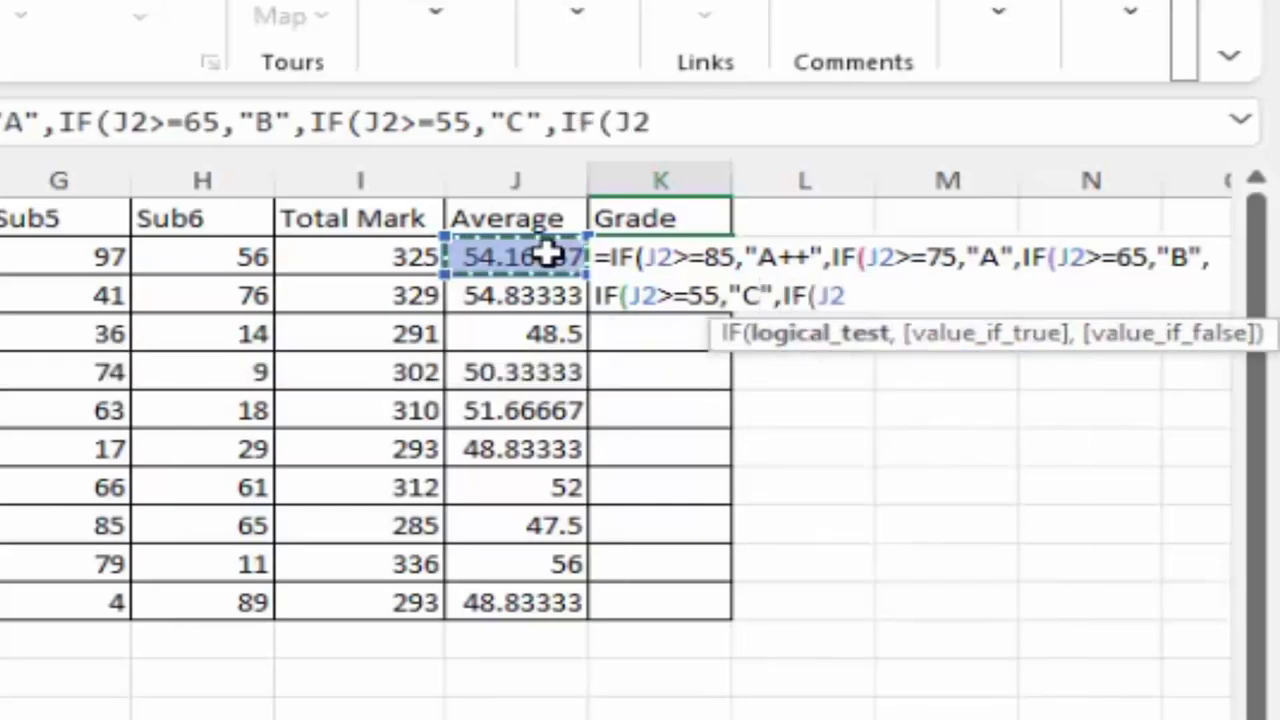
{"action": "type", "text": ">=5"}
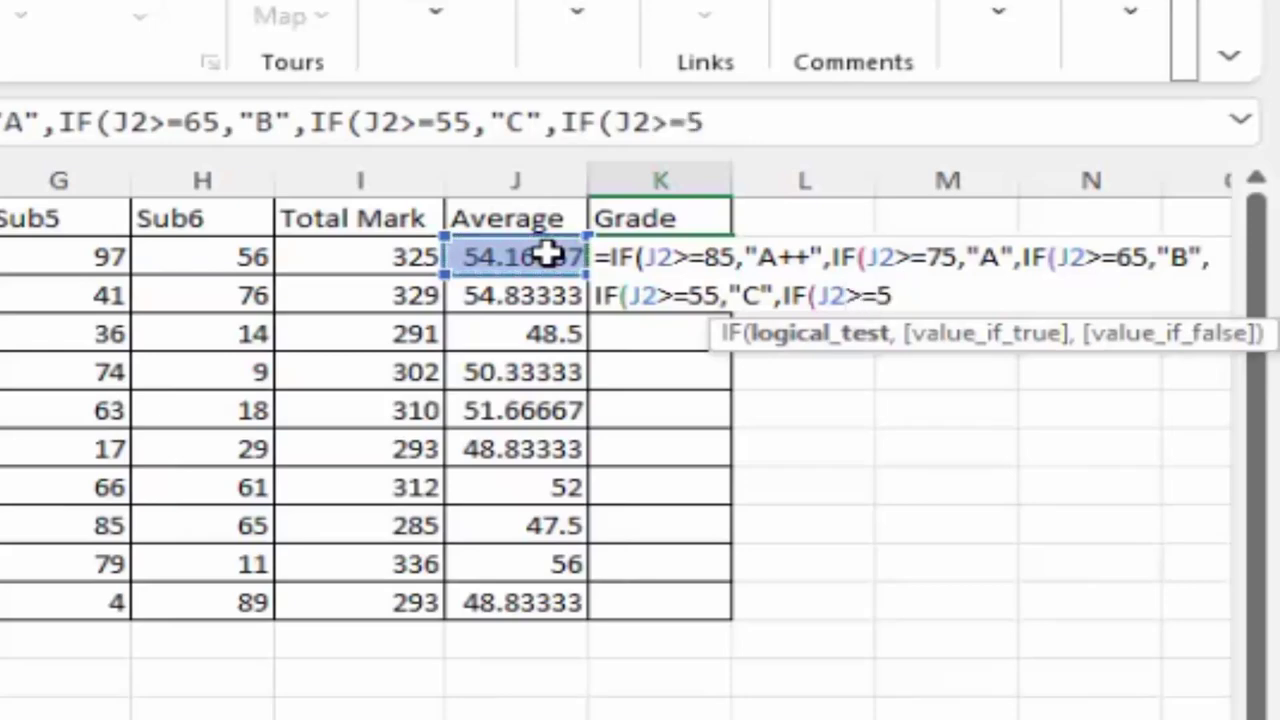
{"action": "type", "text": "0,\""}
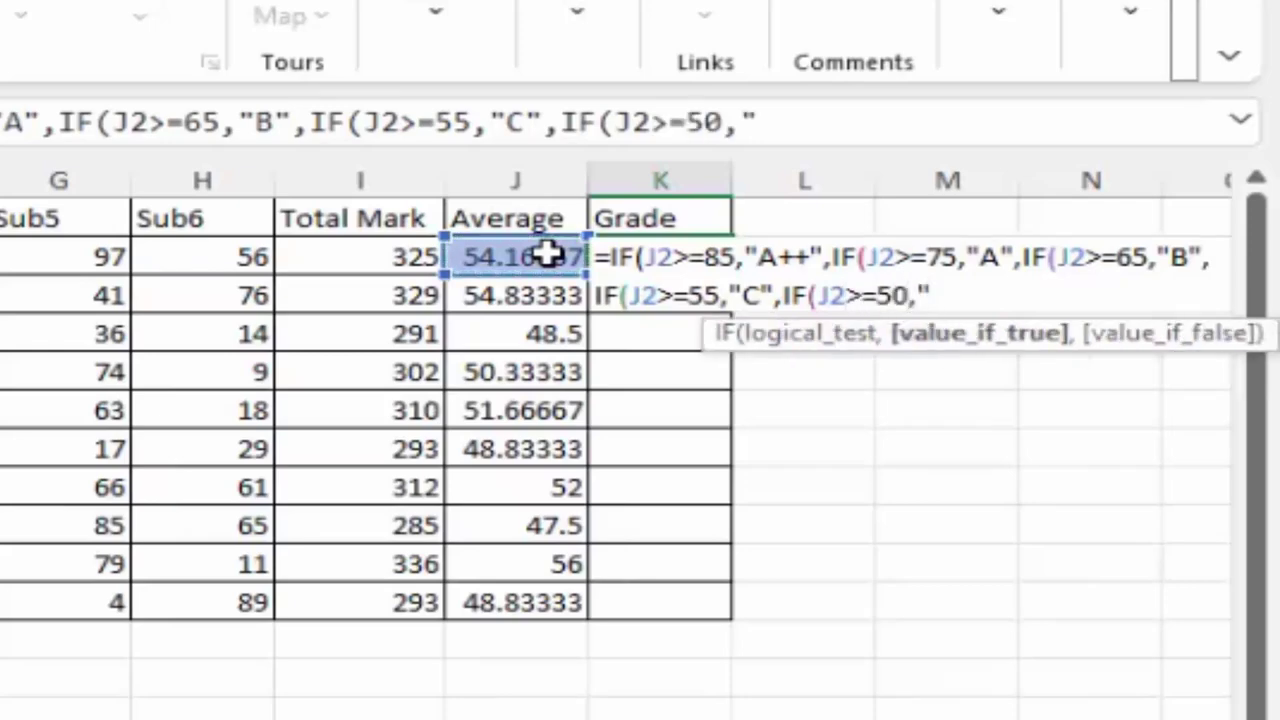
{"action": "type", "text": "D\","}
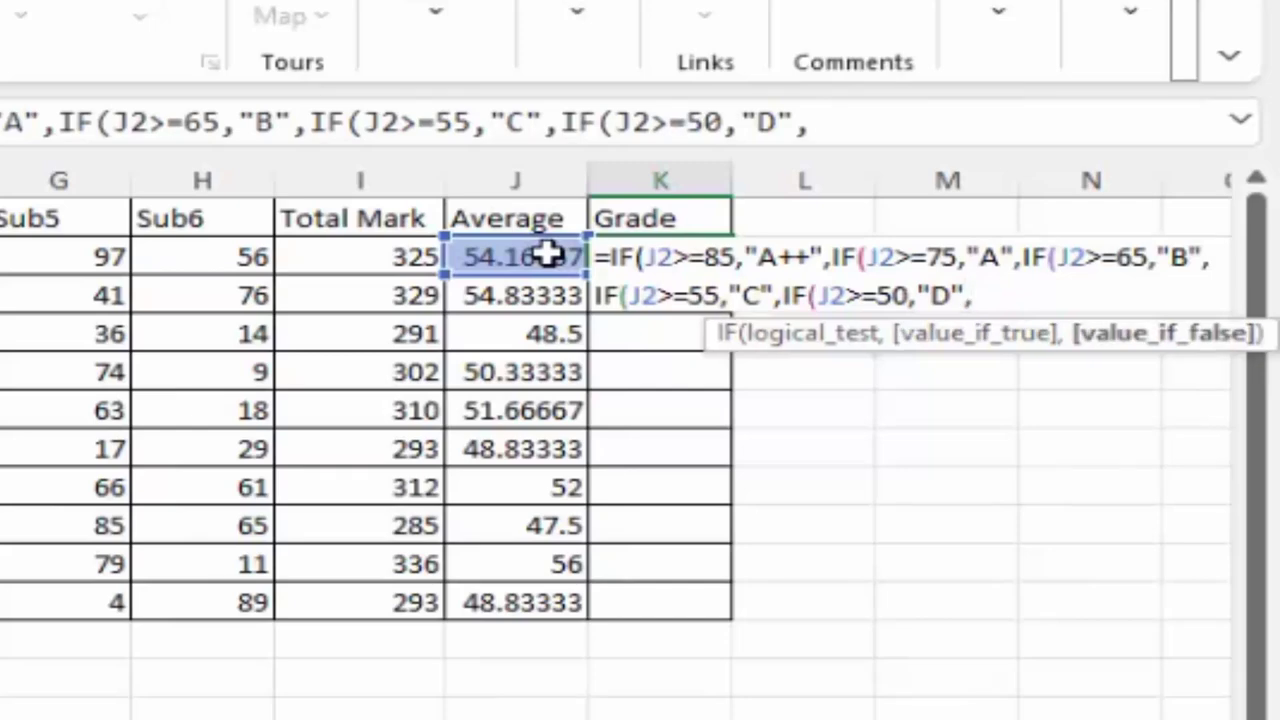
{"action": "type", "text": "\""}
{"action": "type", "text": "Fa"}
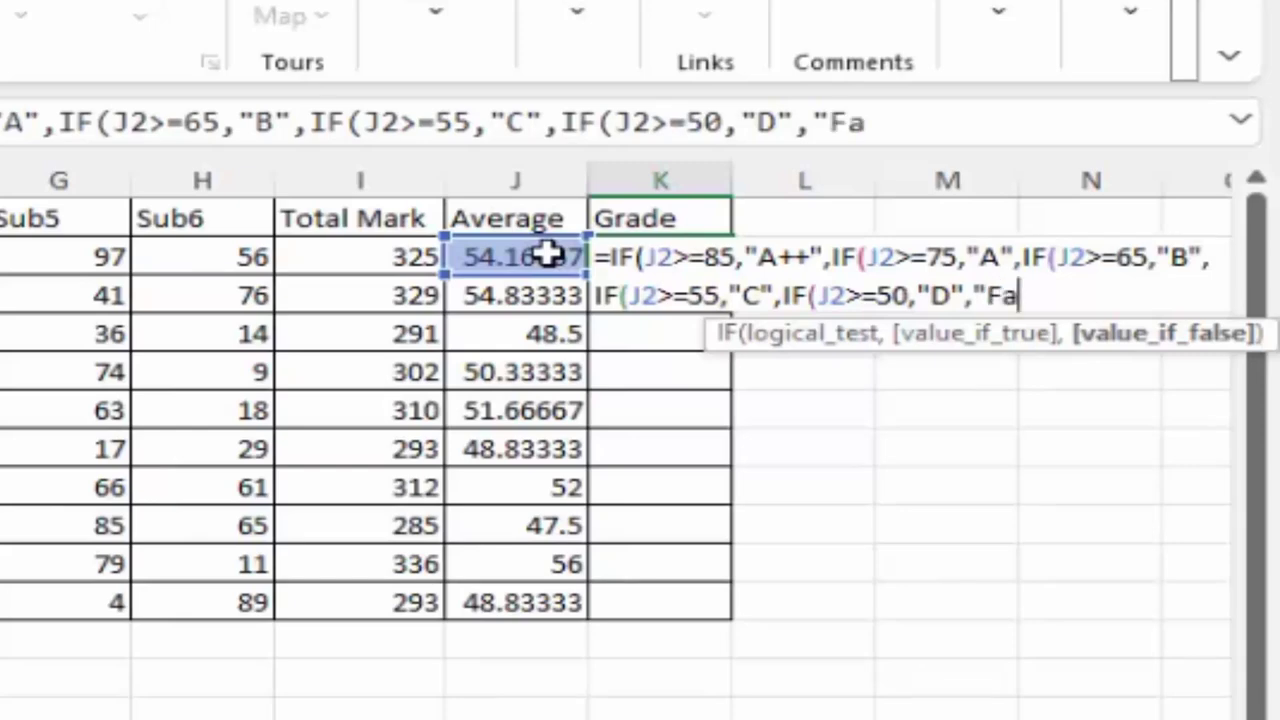
{"action": "key", "text": "BackSpace"}
{"action": "type", "text": "\")))))"}
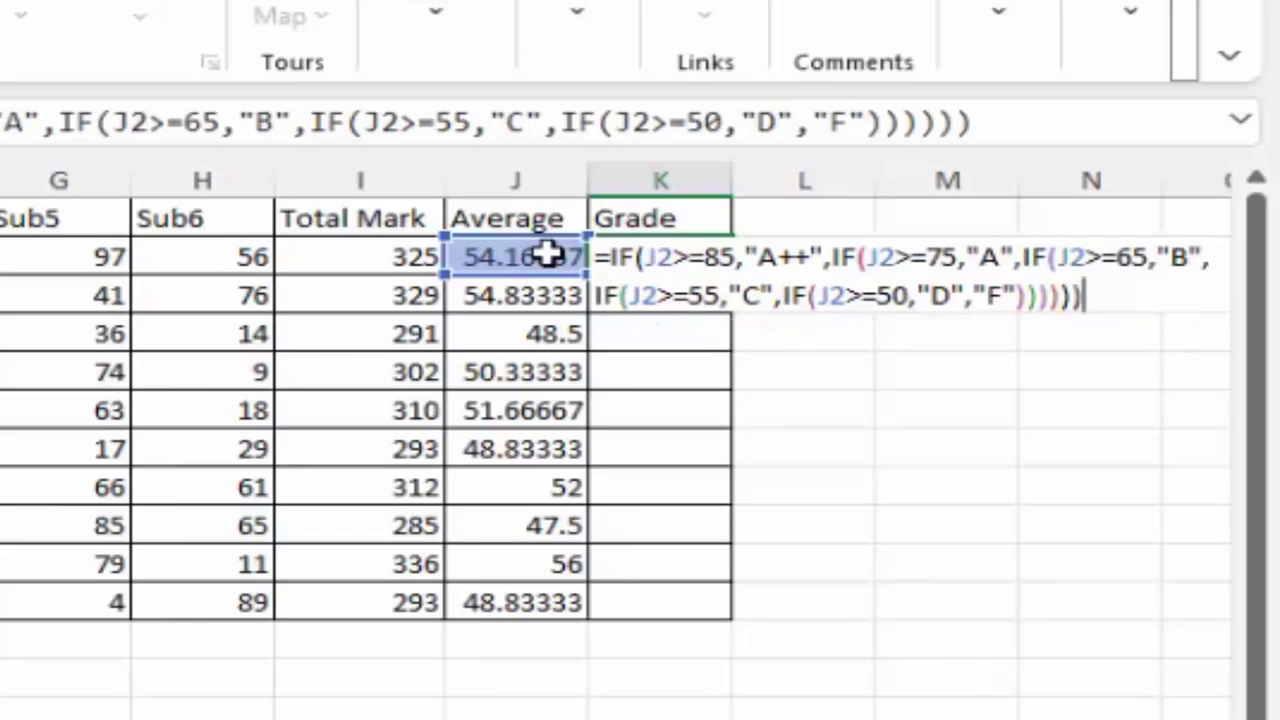
{"action": "key", "text": "Return"}
{"action": "key", "text": "Return"}
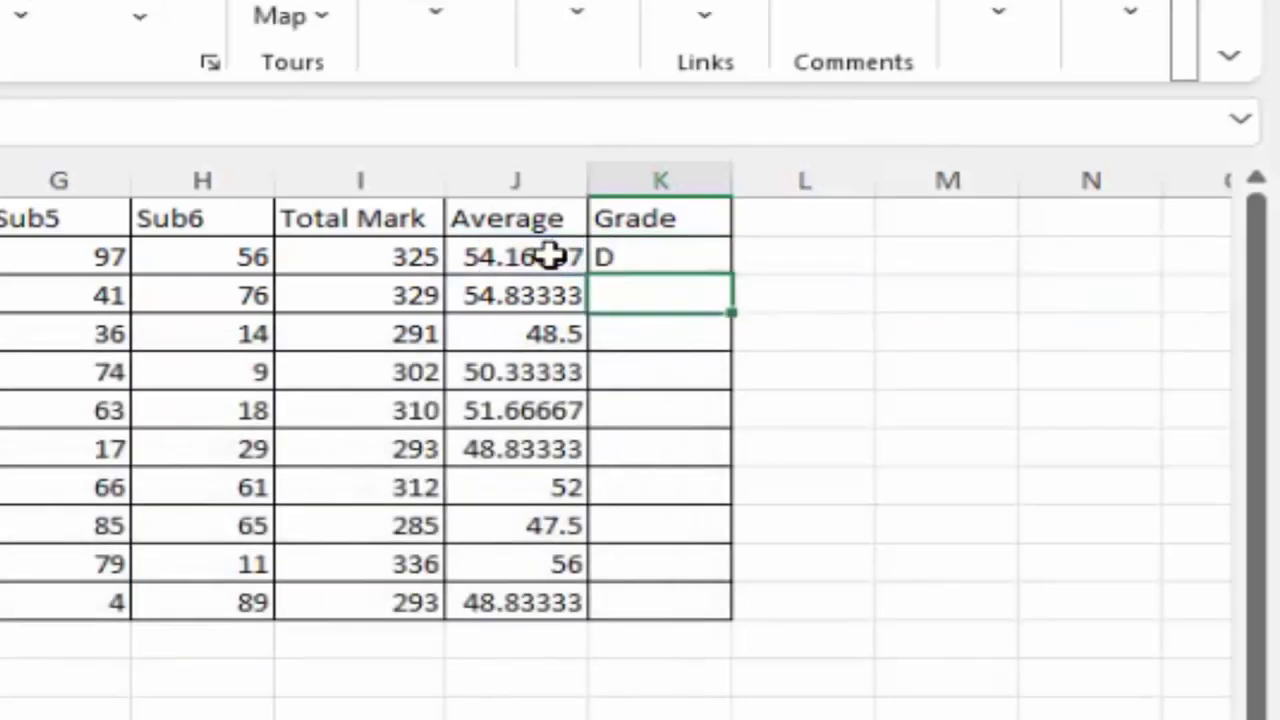
{"action": "left_click", "coordinate": [694, 265]}
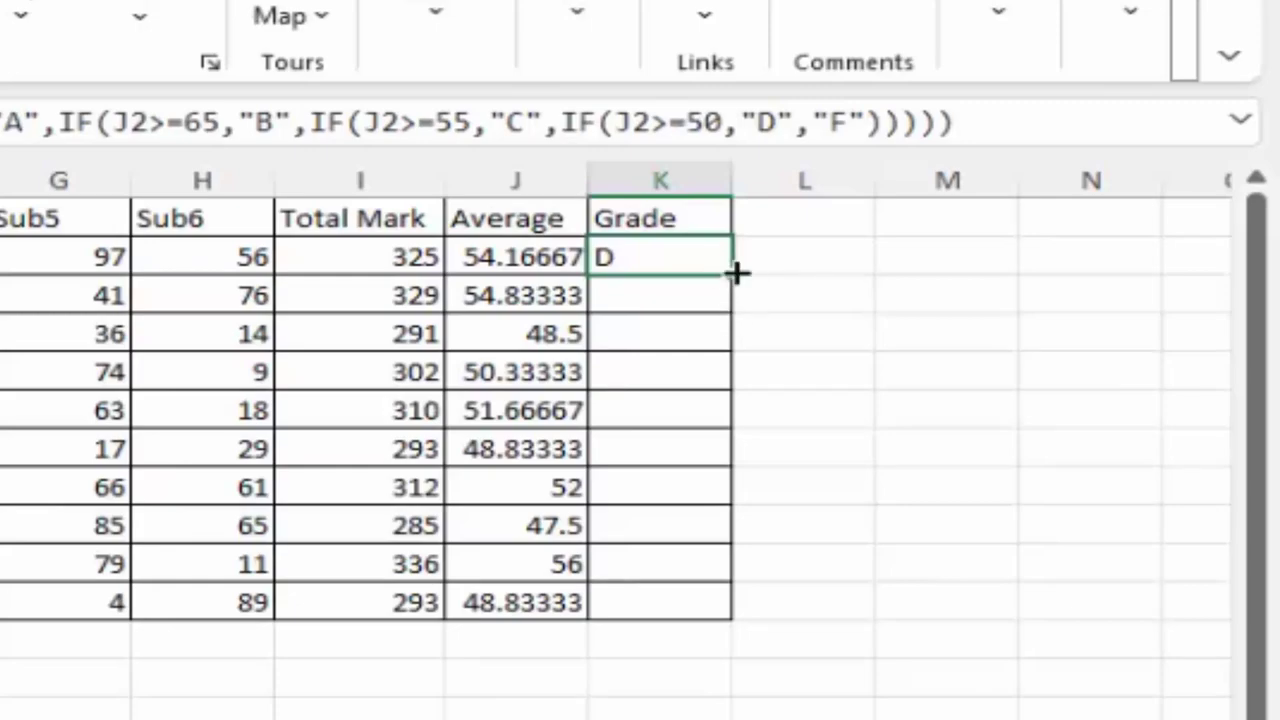
Step: Copy K2's grade formula down to K11 and bring up the PivotChart insert options
{"action": "double_click", "coordinate": [732, 274]}
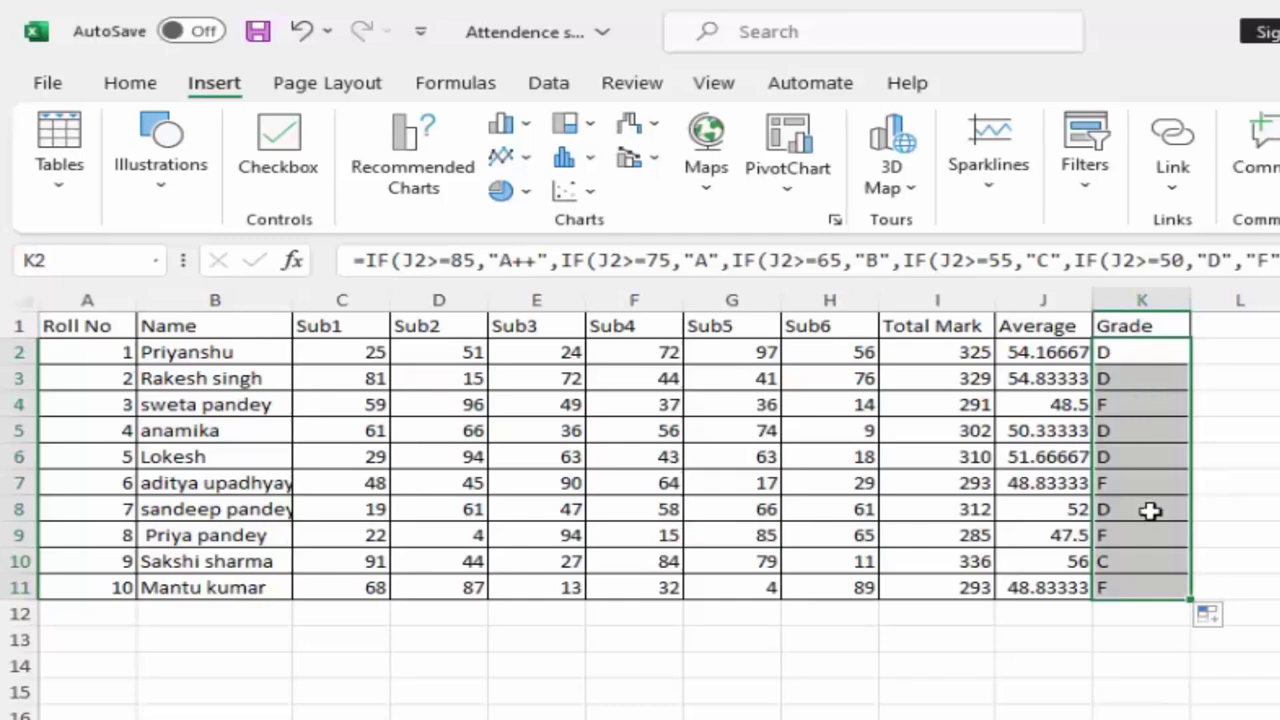
{"action": "left_click", "coordinate": [826, 447]}
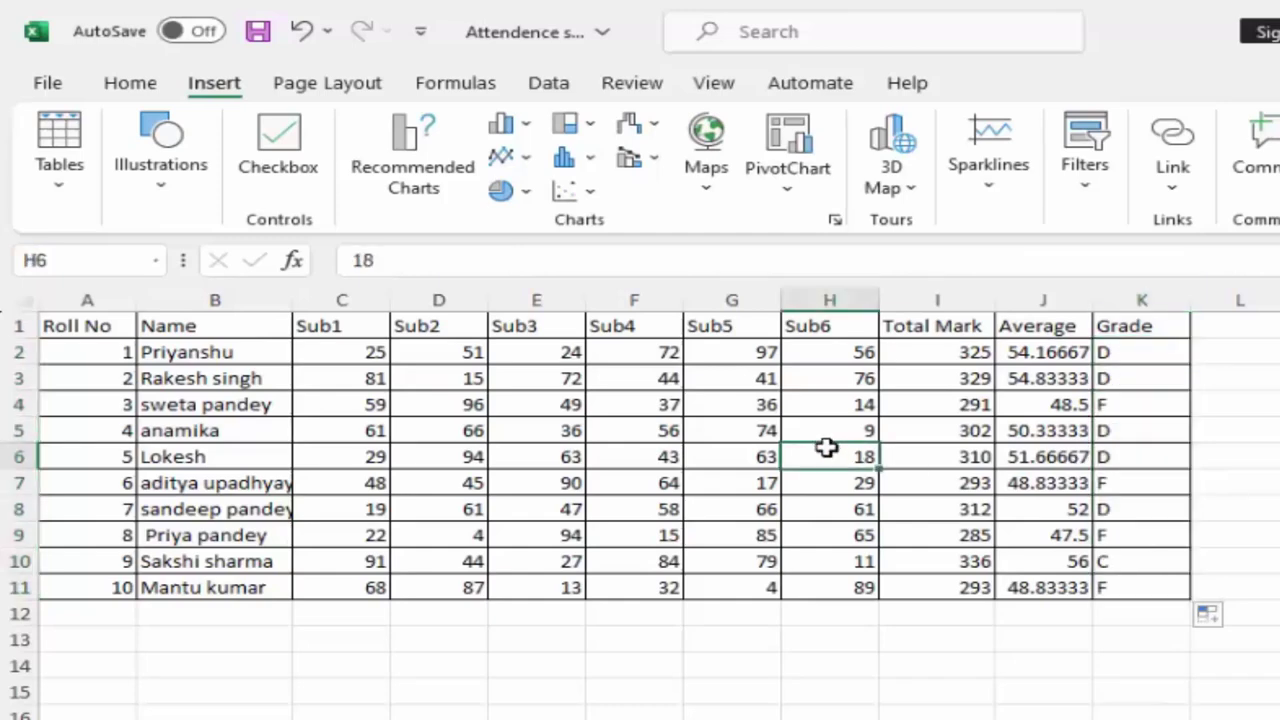
{"action": "left_click", "coordinate": [55, 192]}
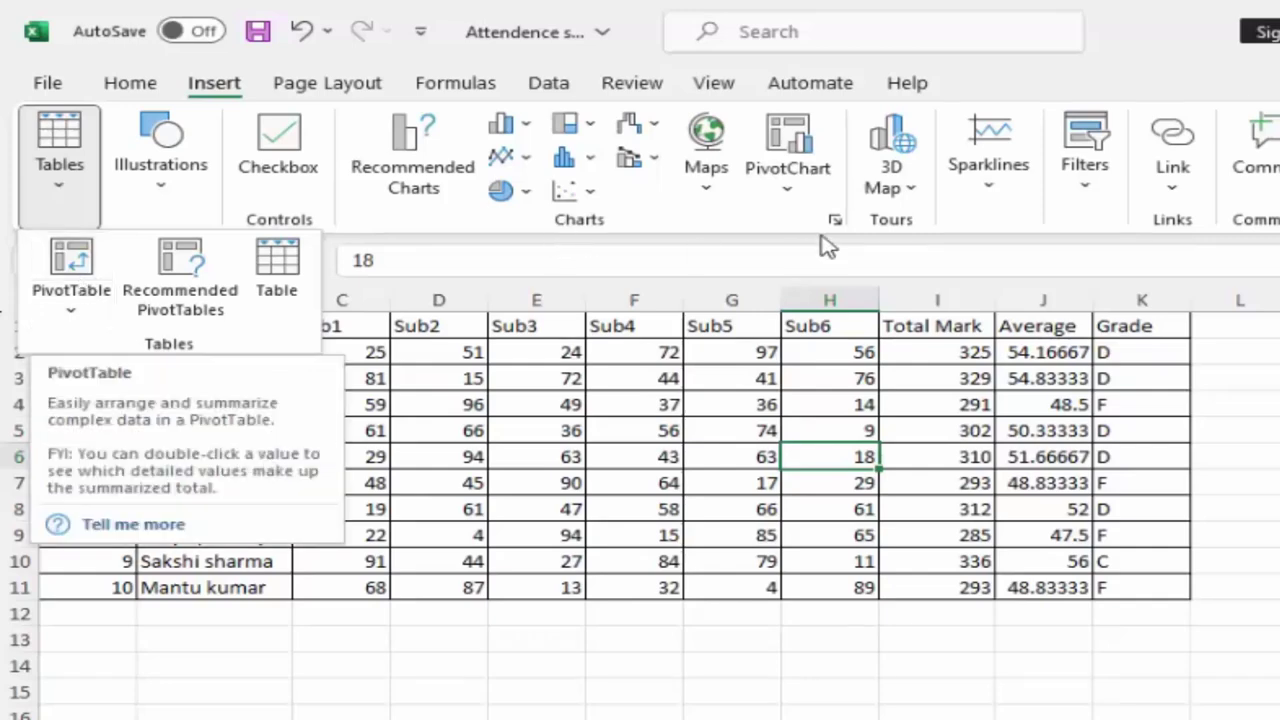
{"action": "left_click", "coordinate": [787, 193]}
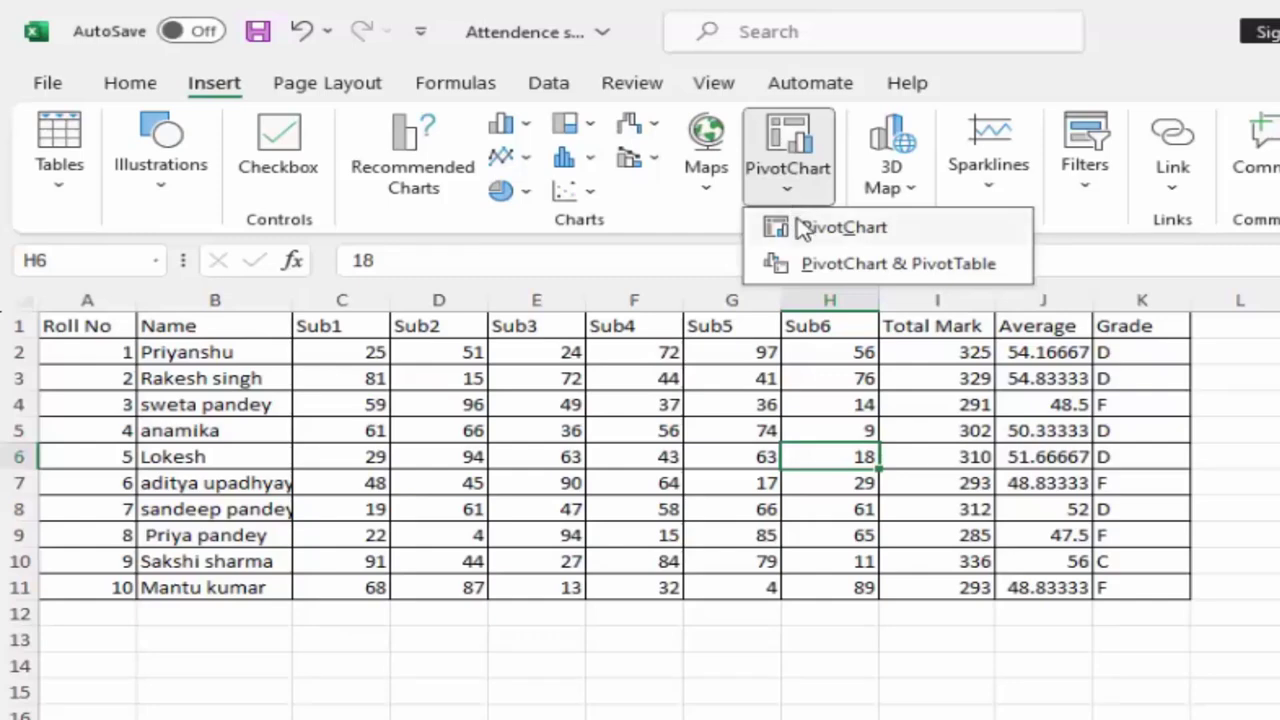
Step: Create a PivotChart and PivotTable from Sheet2!$A$1:$K$11 on a new worksheet
{"action": "left_click", "coordinate": [845, 264]}
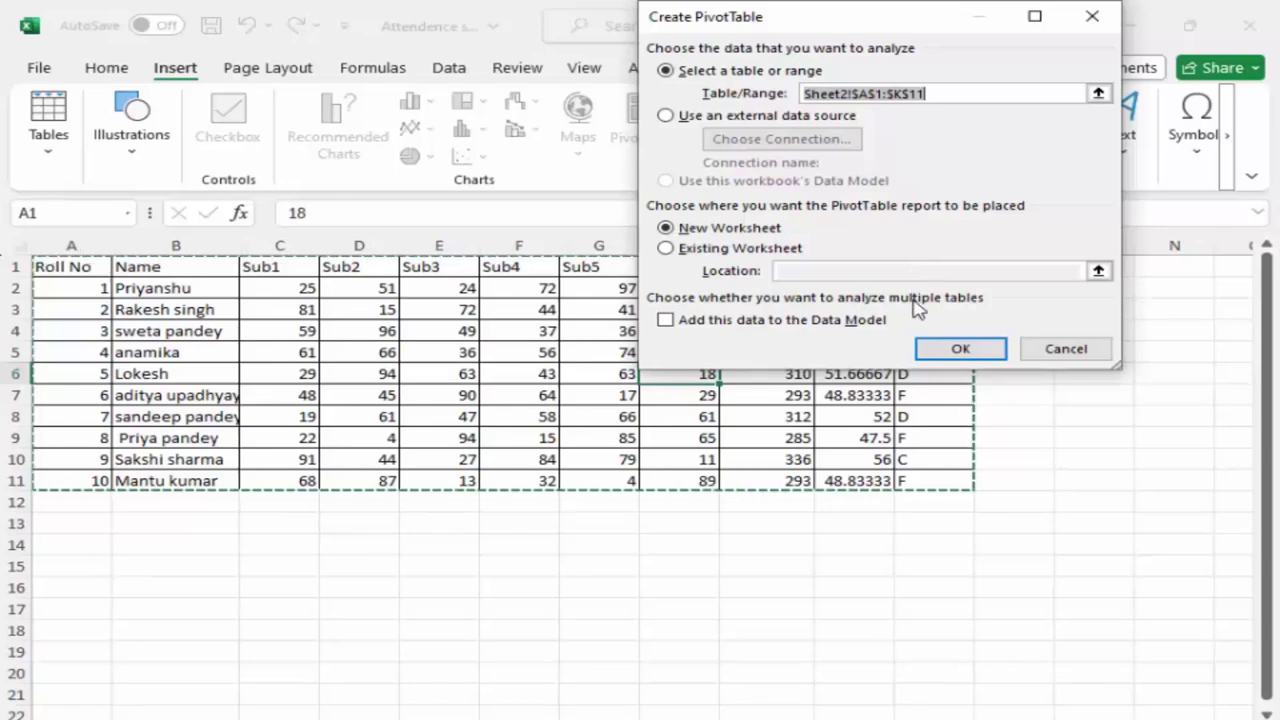
{"action": "left_click", "coordinate": [738, 256]}
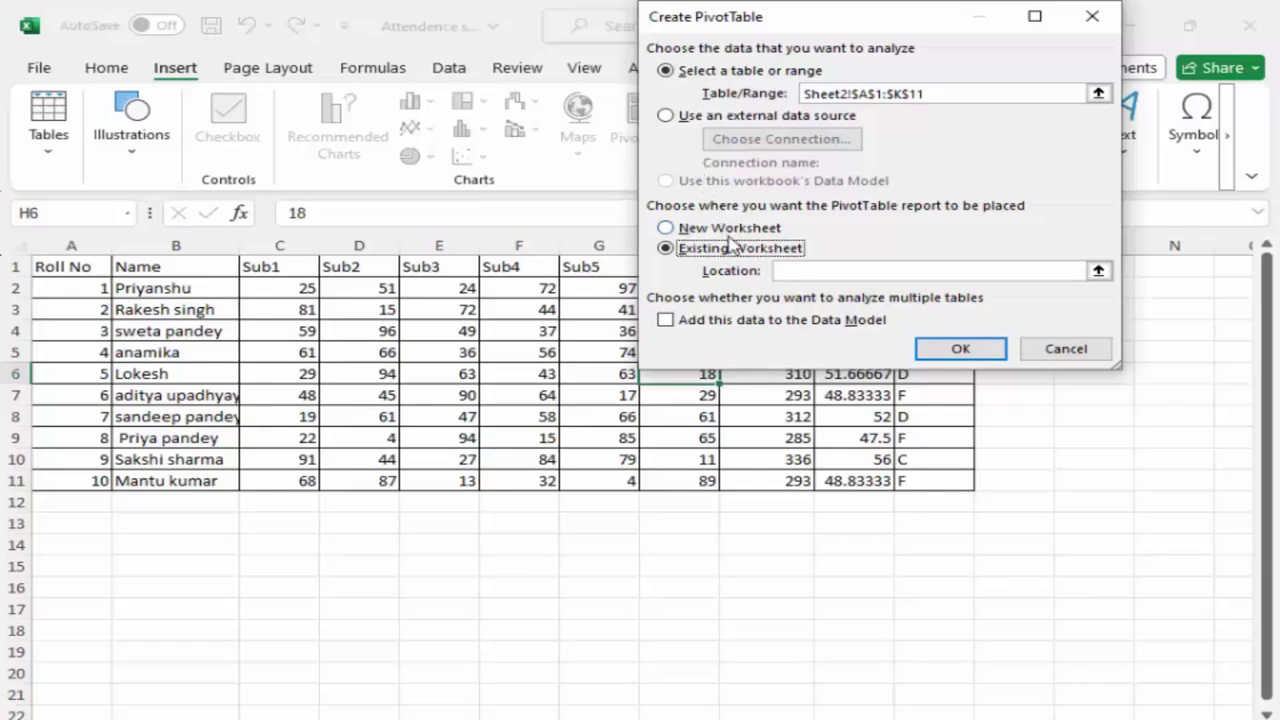
{"action": "left_click", "coordinate": [733, 229]}
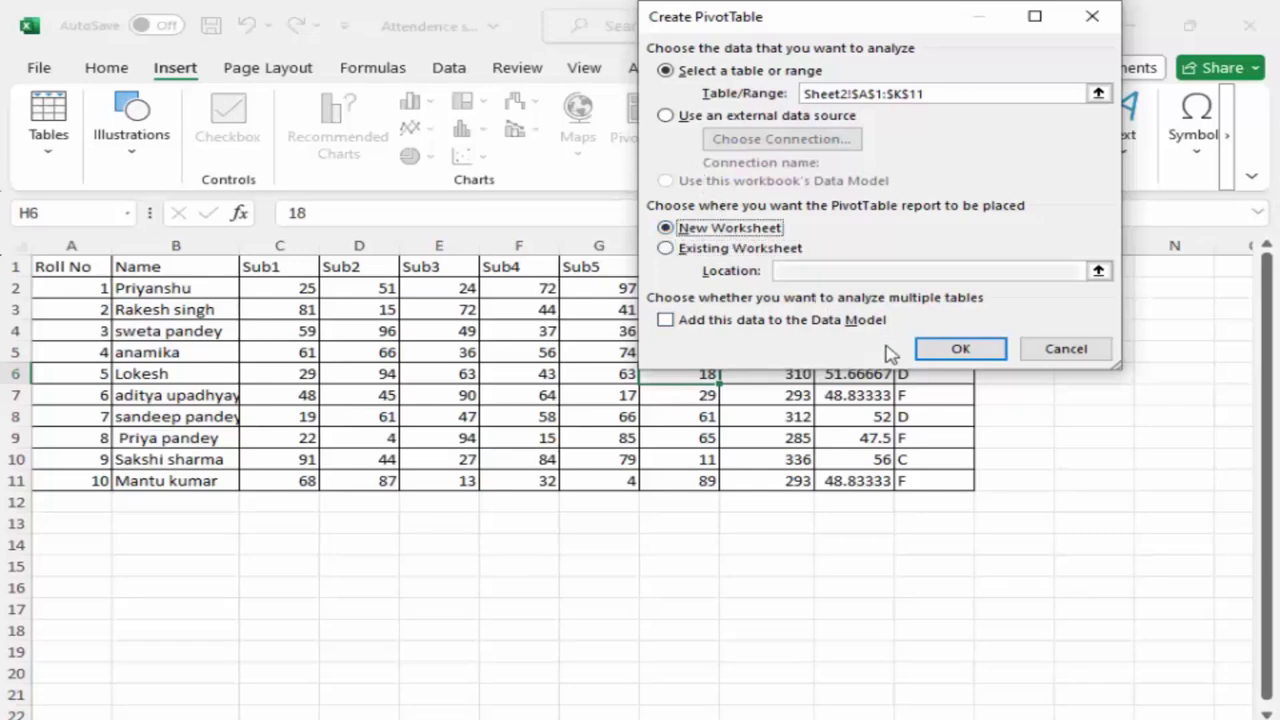
{"action": "left_click", "coordinate": [934, 350]}
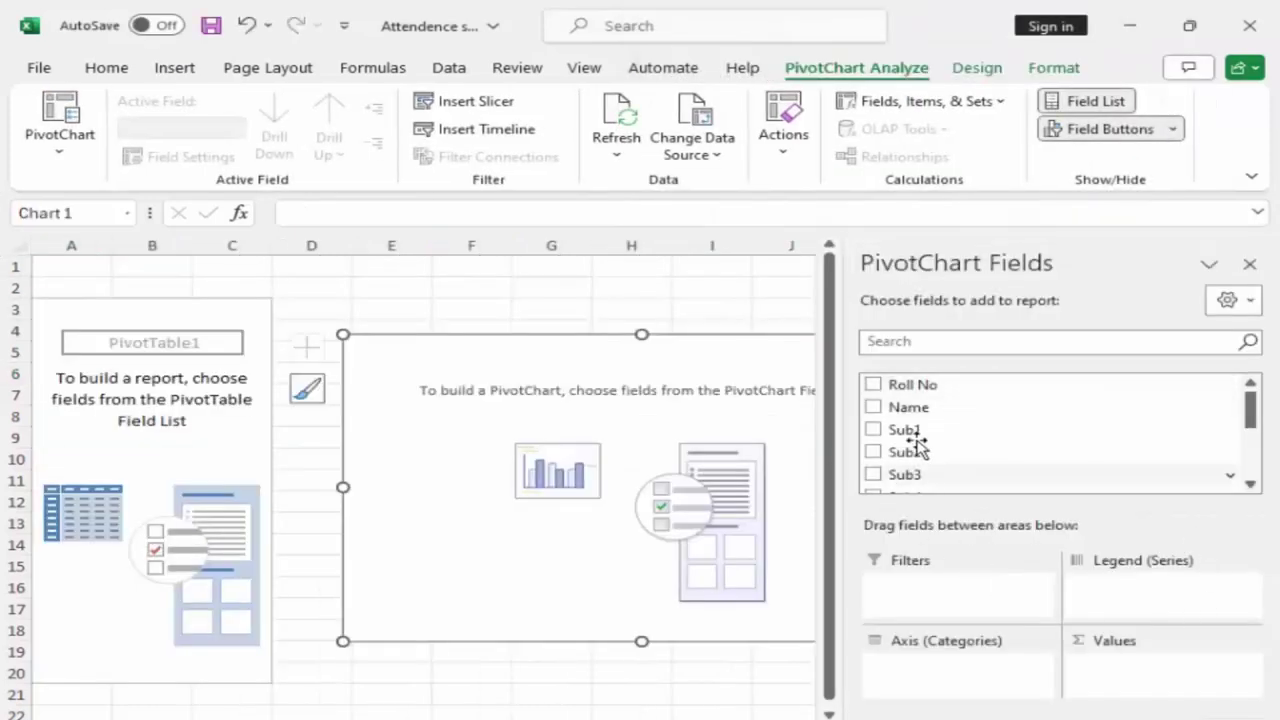
Step: Put Roll No in the filter, Name as categories, and add Sub1 to Sub3 values
{"action": "left_click_drag", "start_coordinate": [878, 388], "coordinate": [930, 596]}
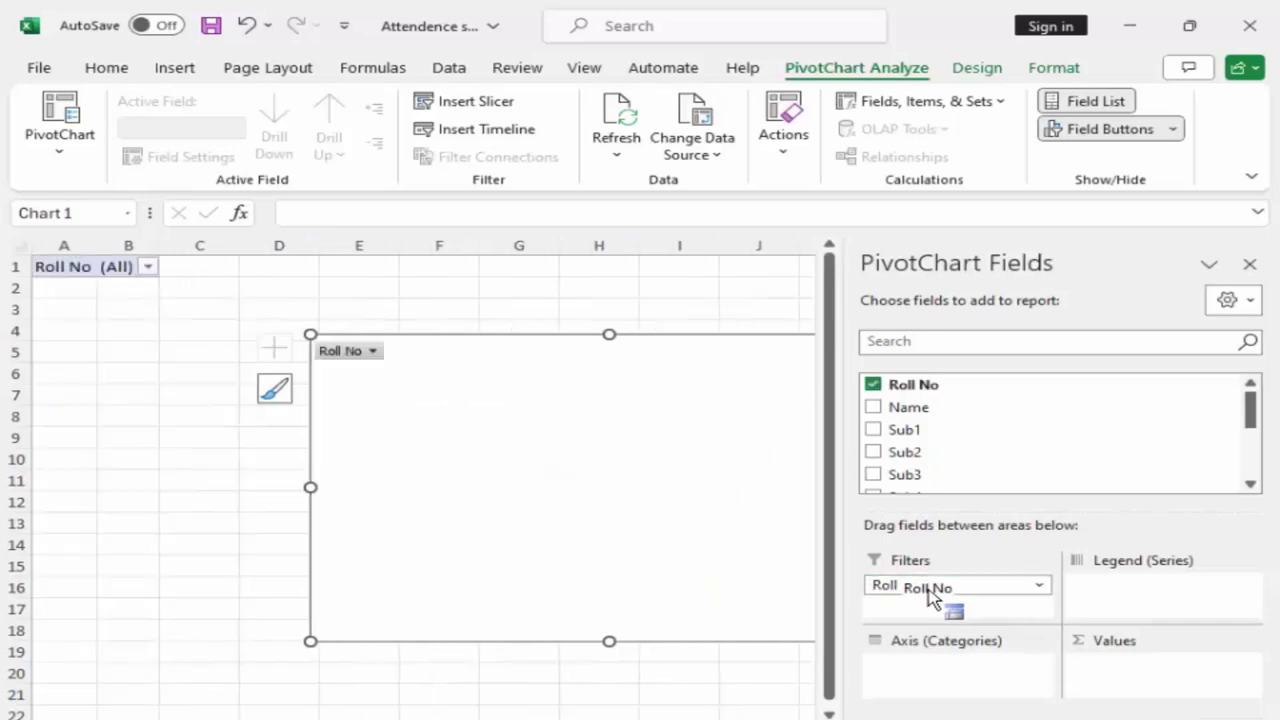
{"action": "left_click", "coordinate": [884, 410]}
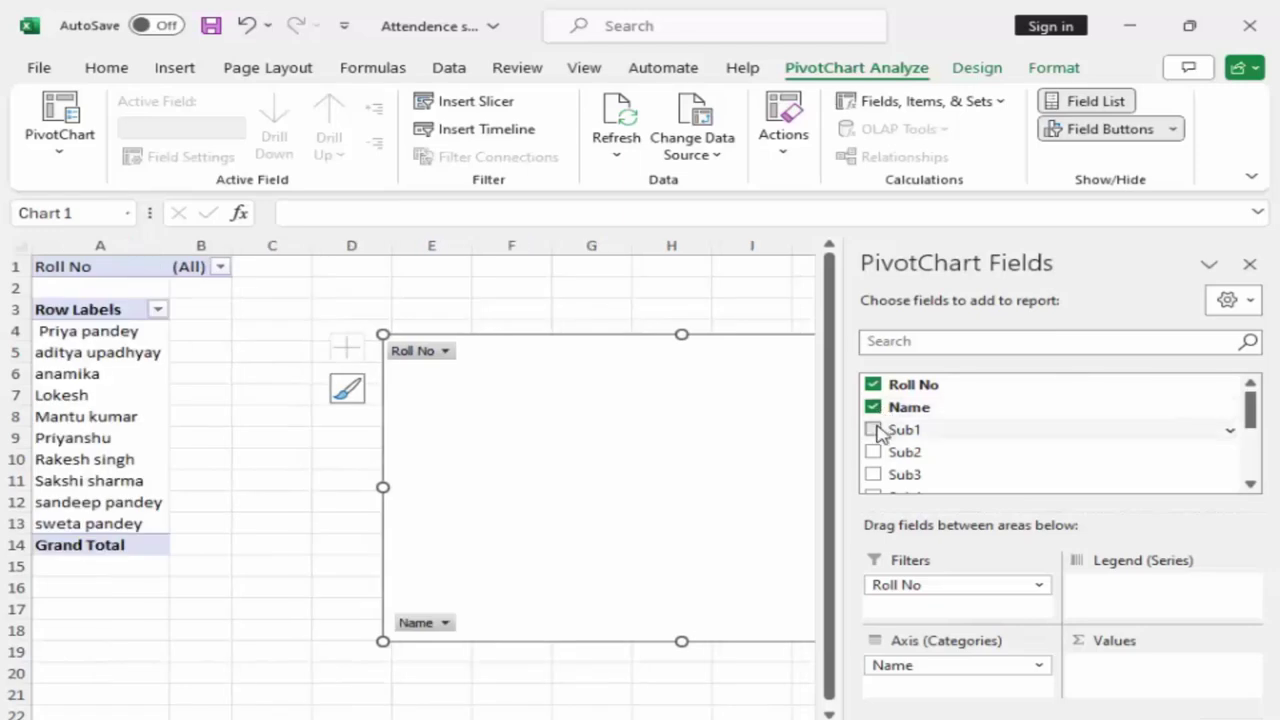
{"action": "left_click", "coordinate": [875, 430]}
{"action": "left_click", "coordinate": [874, 452]}
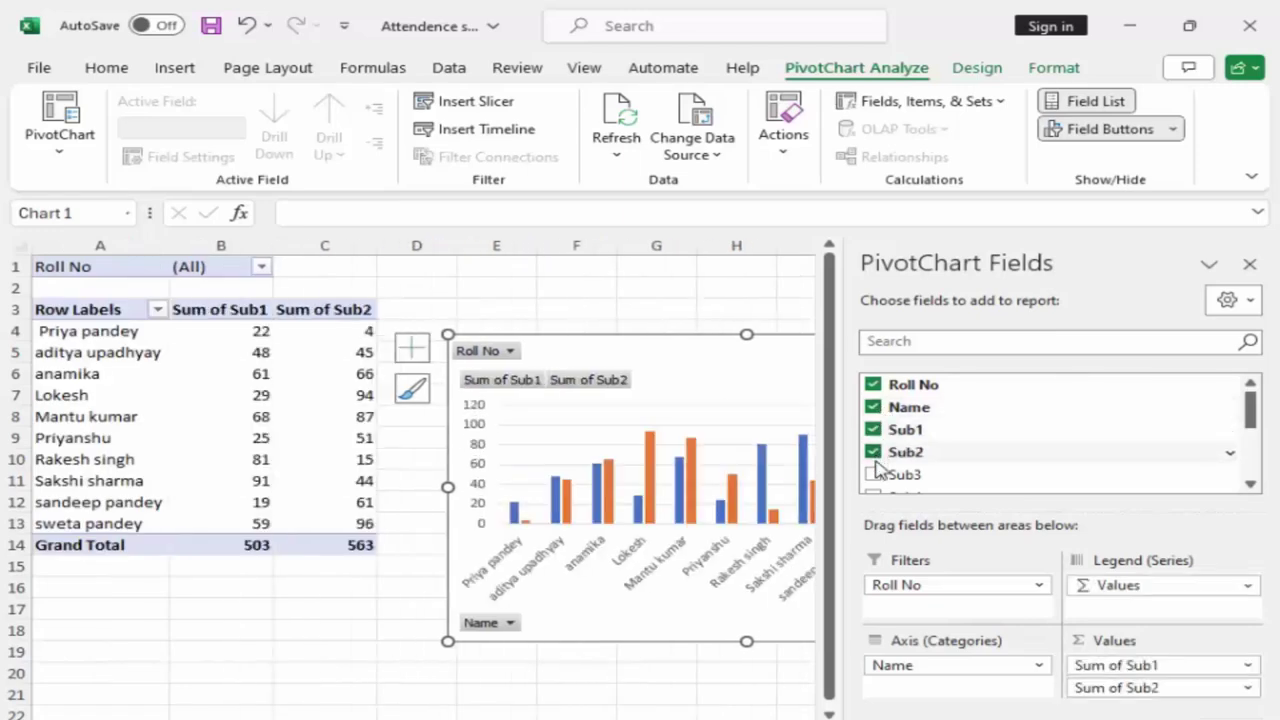
{"action": "left_click", "coordinate": [873, 474]}
Step: Add Sub4 to Sub6, Total Mark, Average and Grade to the pivot report
{"action": "scroll", "coordinate": [890, 476], "scroll_direction": "down", "scroll_amount": 1}
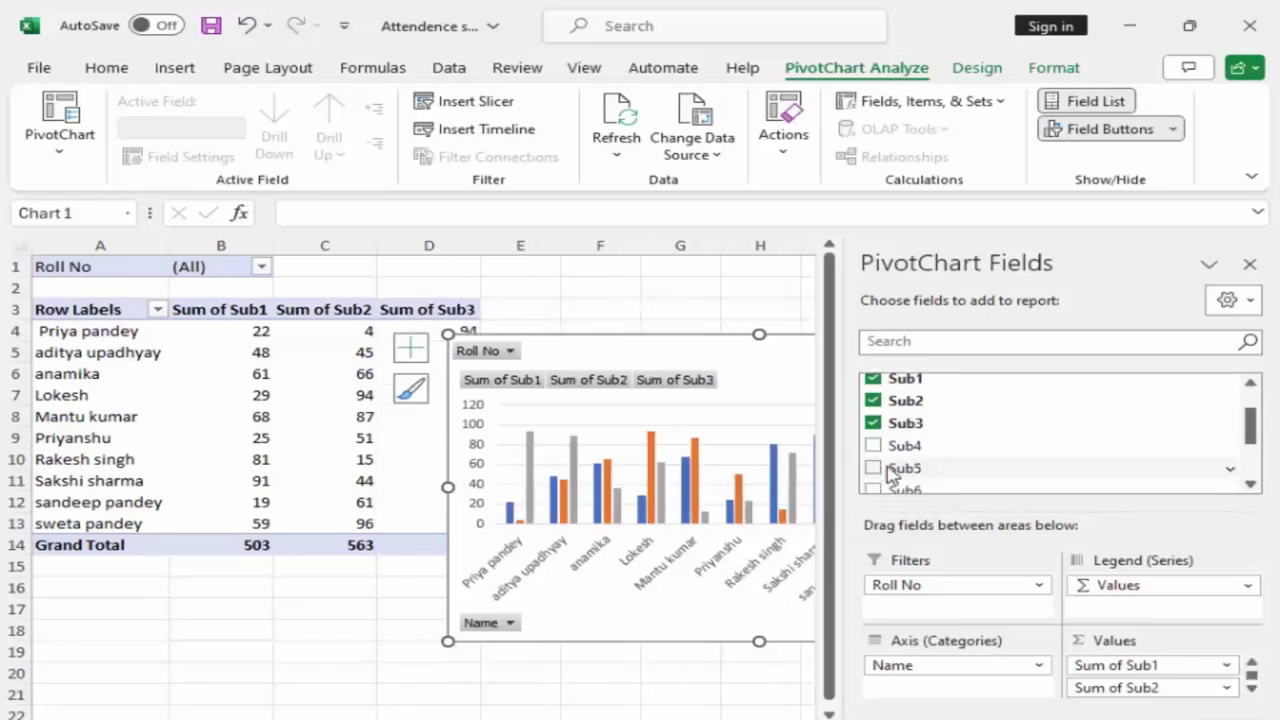
{"action": "left_click", "coordinate": [873, 446]}
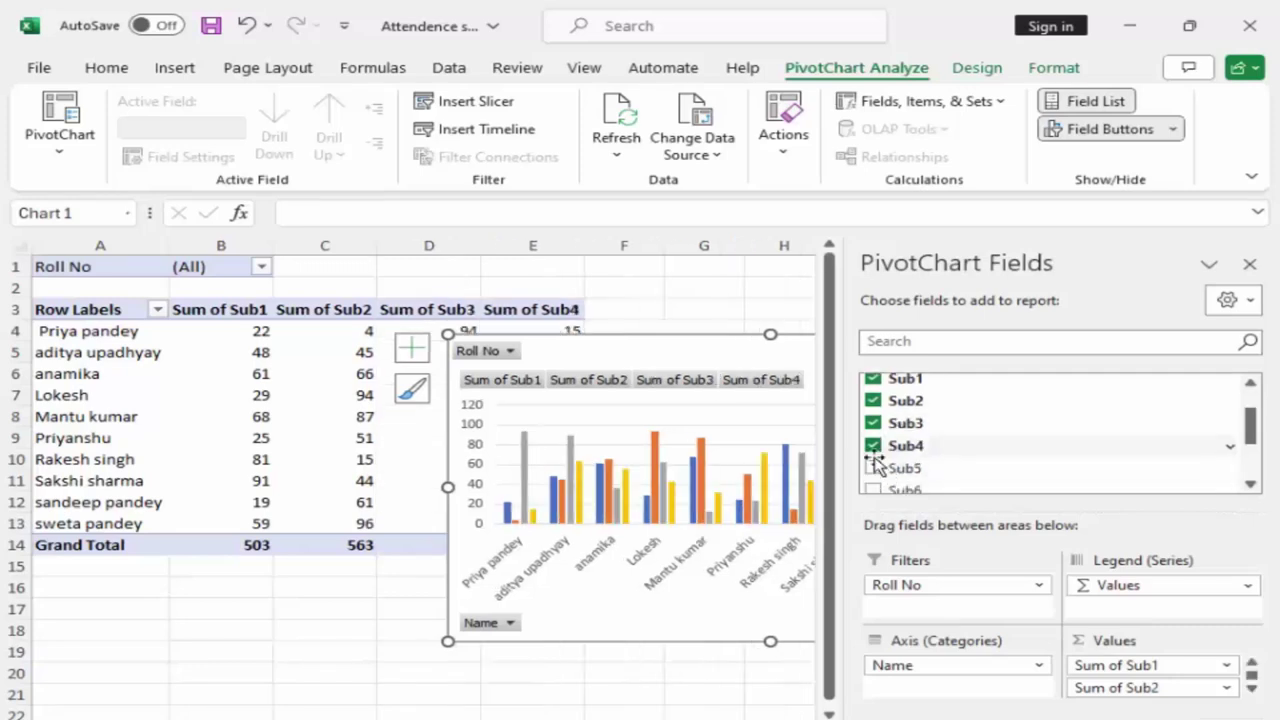
{"action": "left_click", "coordinate": [873, 468]}
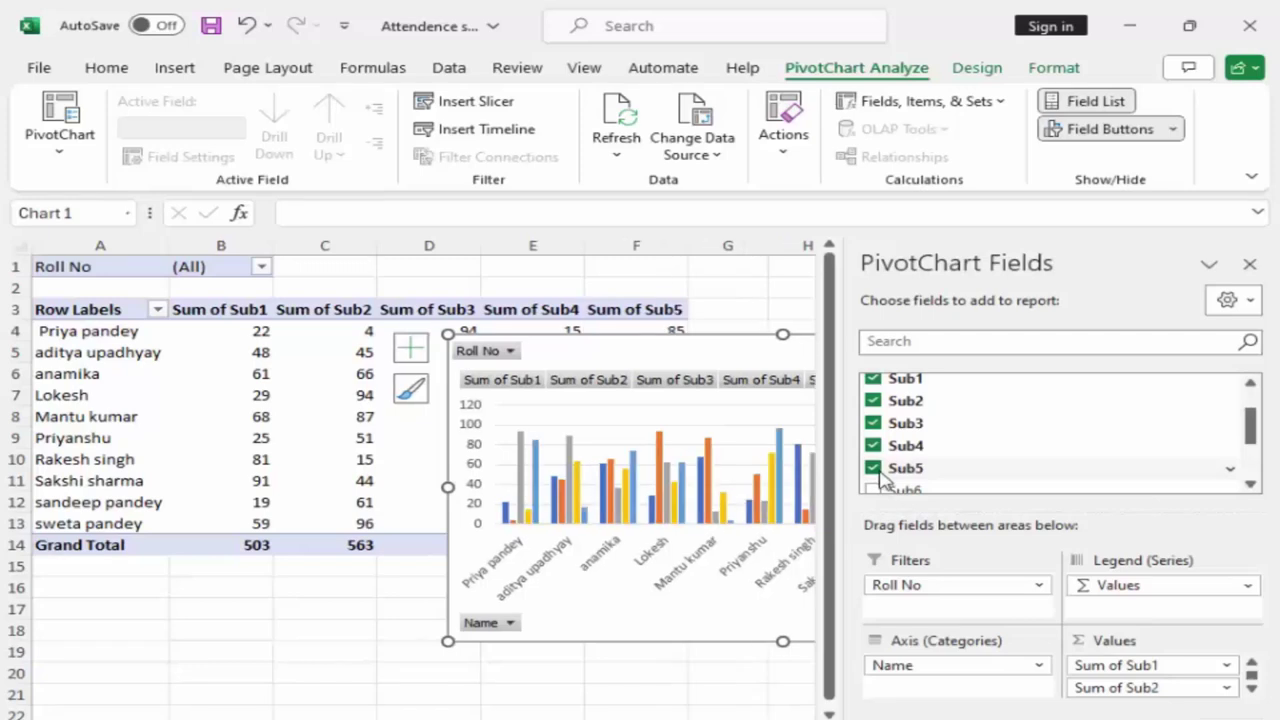
{"action": "scroll", "coordinate": [878, 470], "scroll_direction": "down", "scroll_amount": 2}
{"action": "left_click", "coordinate": [873, 389]}
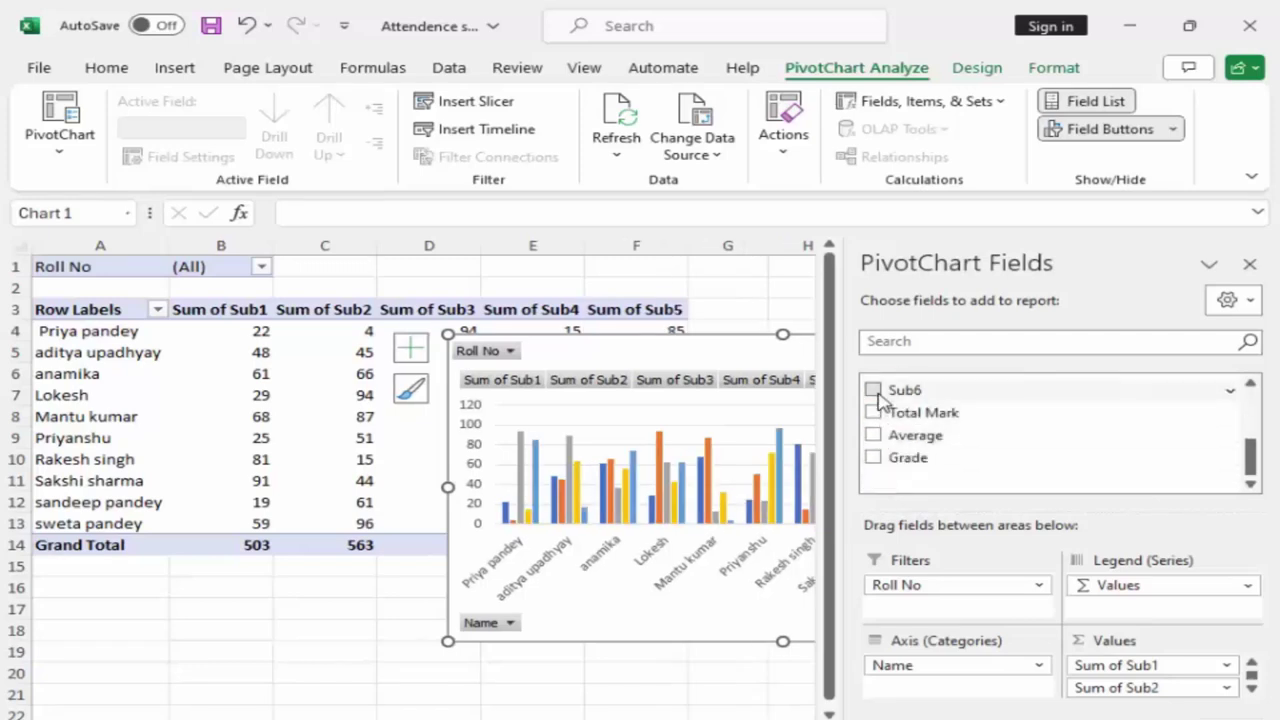
{"action": "left_click", "coordinate": [873, 412]}
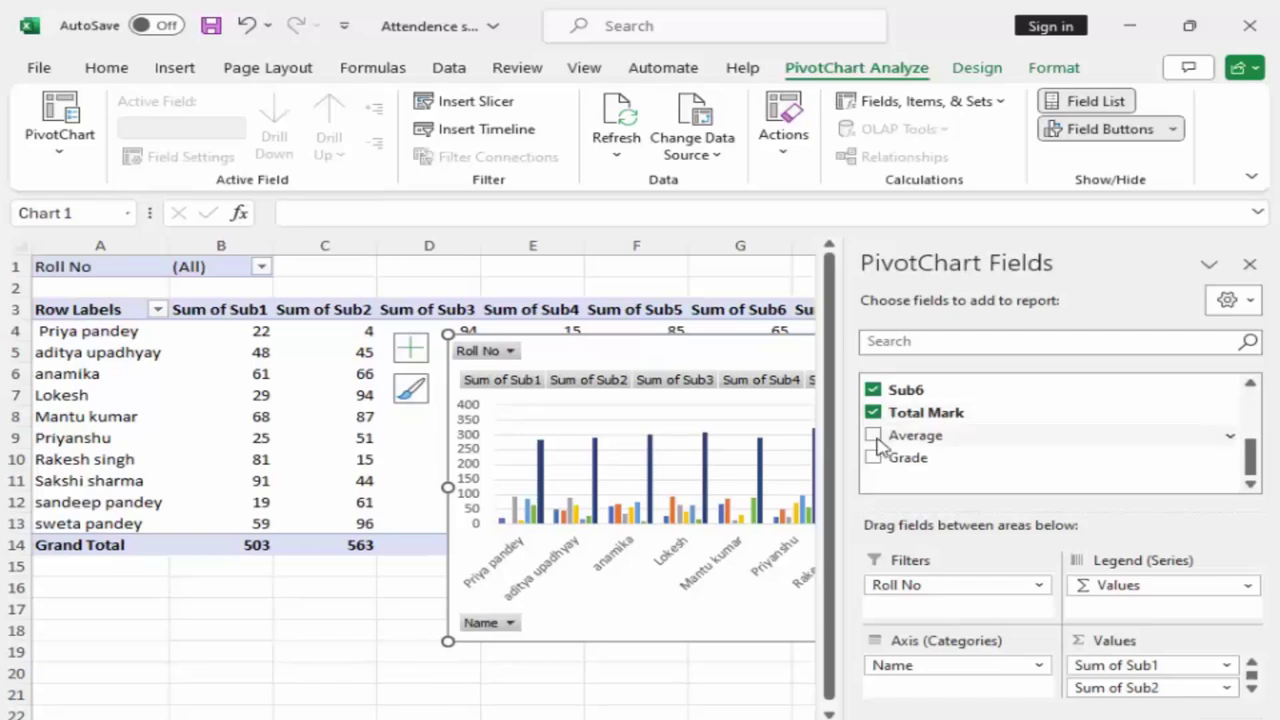
{"action": "left_click", "coordinate": [873, 435]}
{"action": "left_click", "coordinate": [873, 457]}
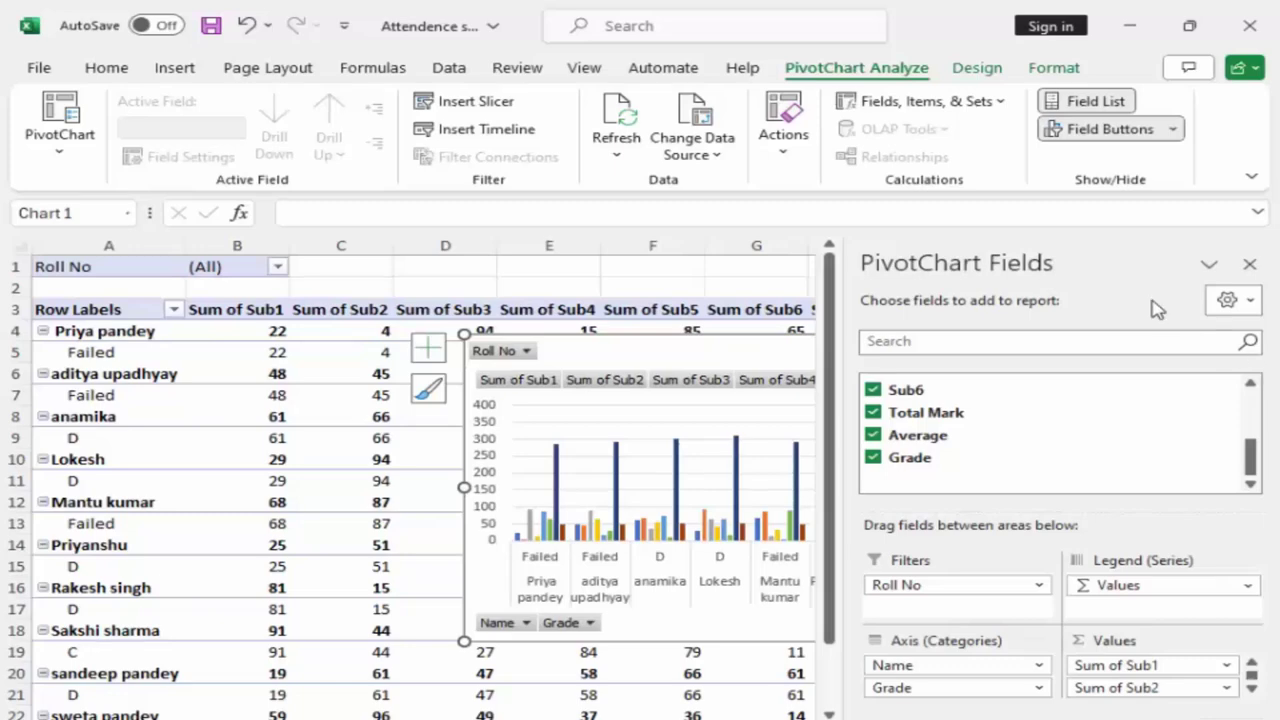
Step: Remove Sub1 to Sub6, Grade and Average, leaving only Sum of Total Mark per student
{"action": "left_click", "coordinate": [873, 390]}
{"action": "scroll", "coordinate": [910, 468], "scroll_direction": "up", "scroll_amount": 2}
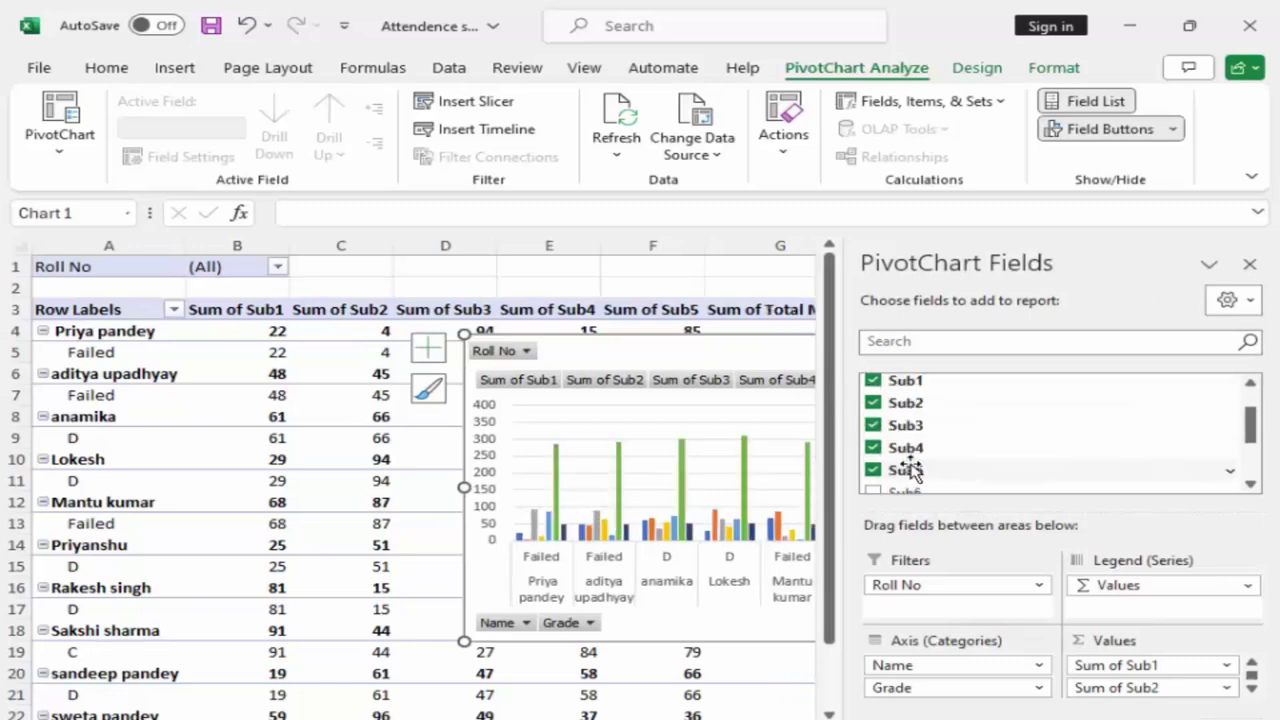
{"action": "left_click", "coordinate": [873, 470]}
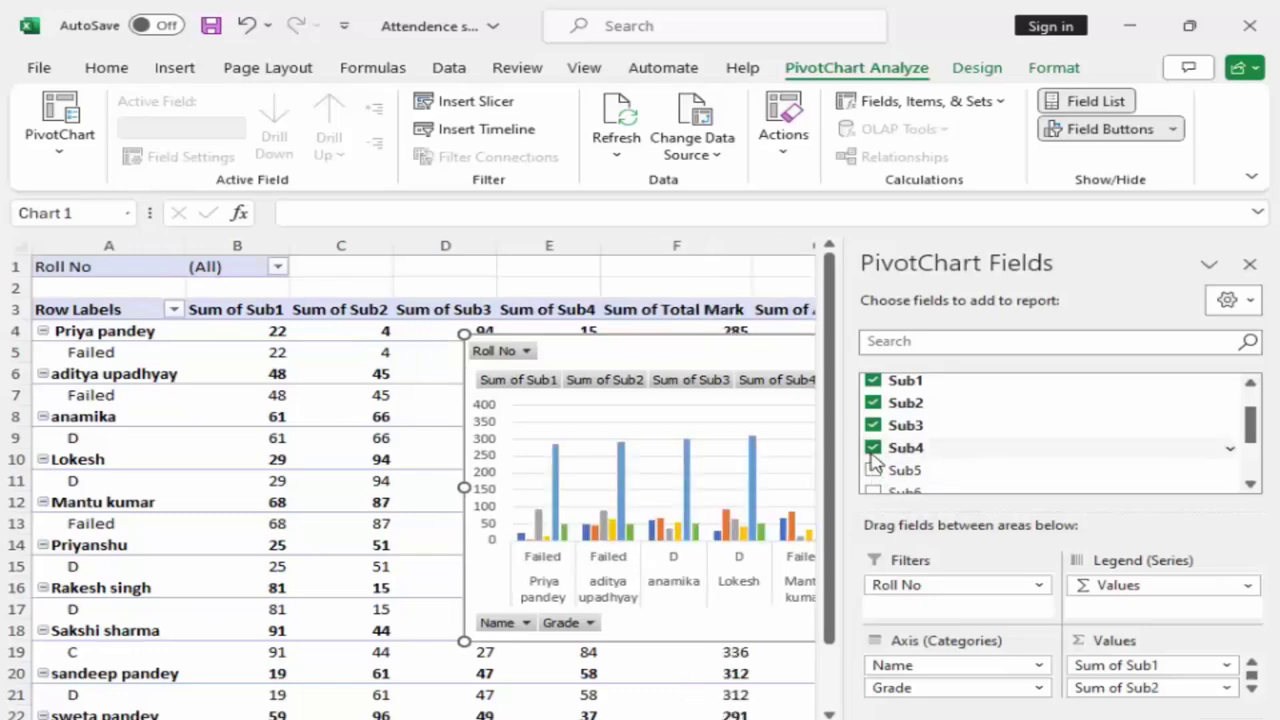
{"action": "left_click", "coordinate": [873, 448]}
{"action": "left_click", "coordinate": [873, 425]}
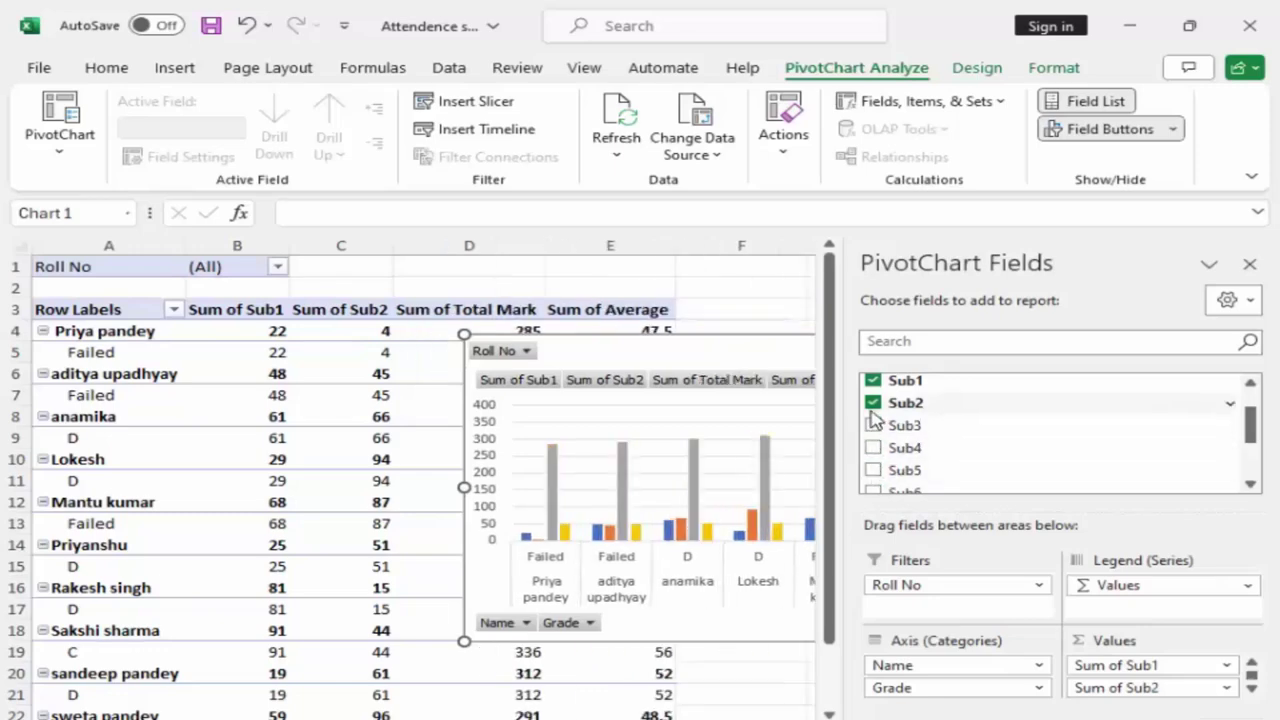
{"action": "left_click", "coordinate": [873, 403]}
{"action": "left_click", "coordinate": [873, 380]}
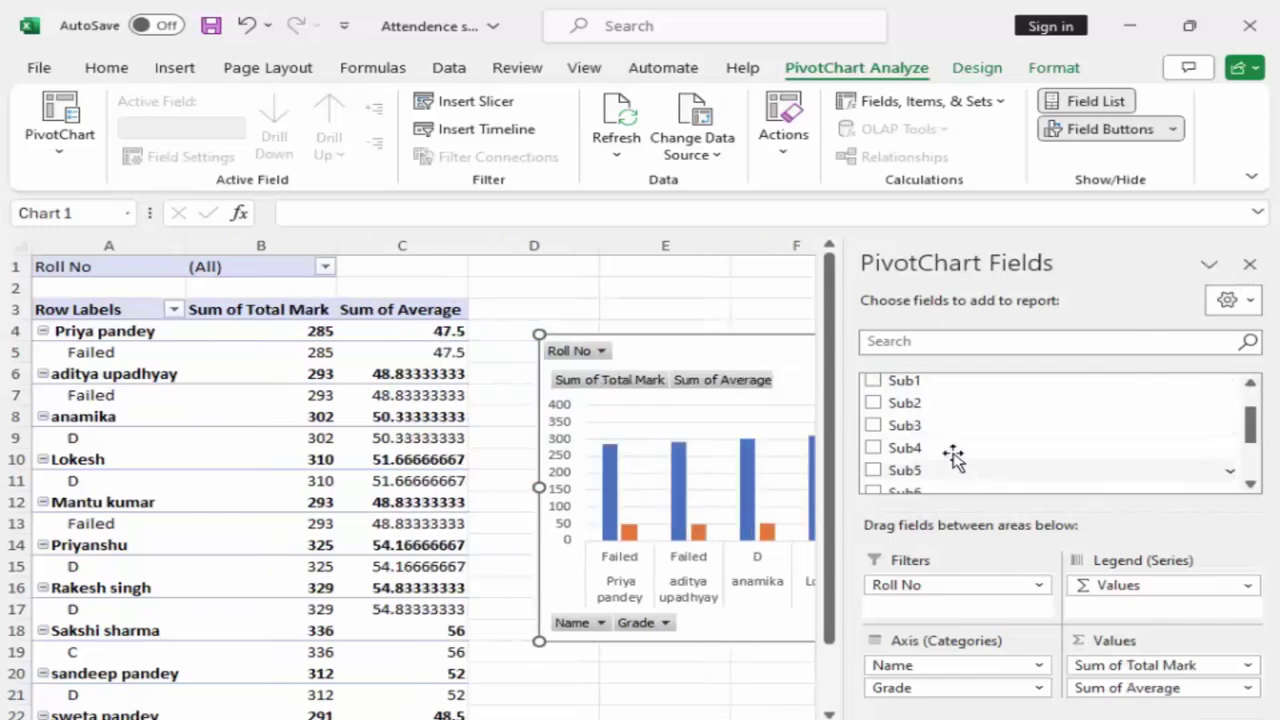
{"action": "scroll", "coordinate": [945, 435], "scroll_direction": "down", "scroll_amount": 1}
{"action": "scroll", "coordinate": [945, 435], "scroll_direction": "down", "scroll_amount": 1}
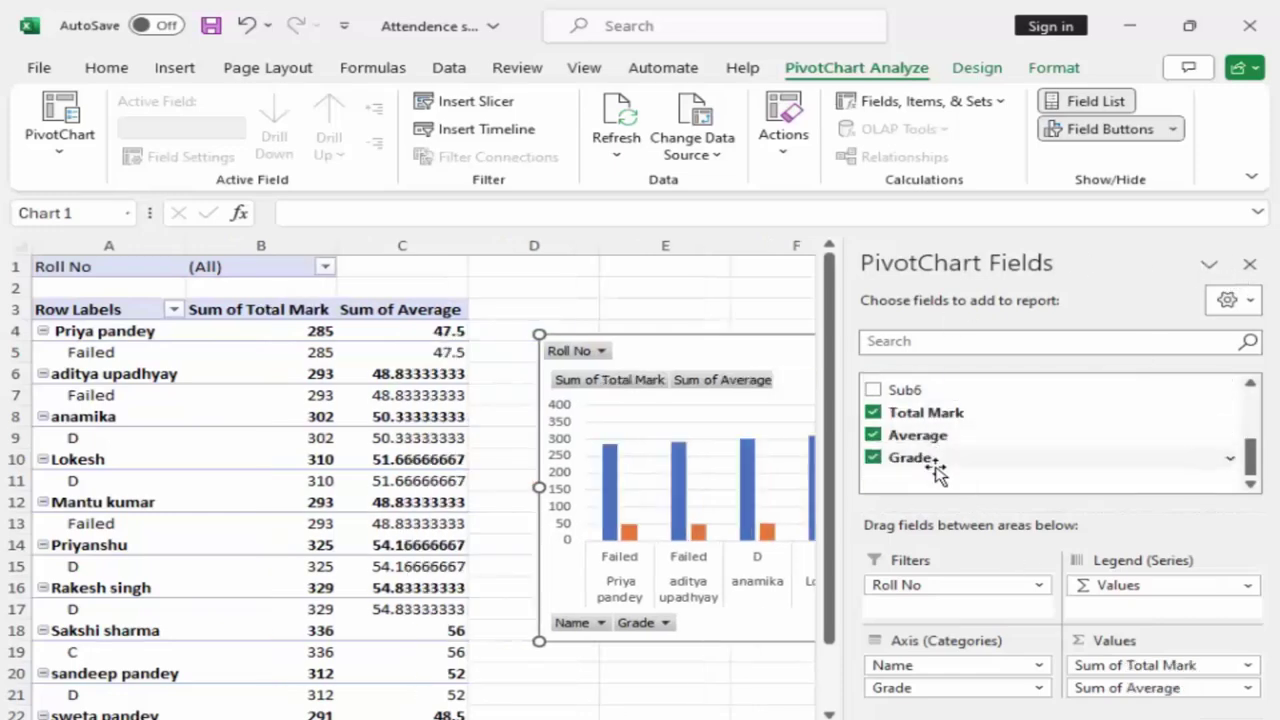
{"action": "left_click", "coordinate": [873, 458]}
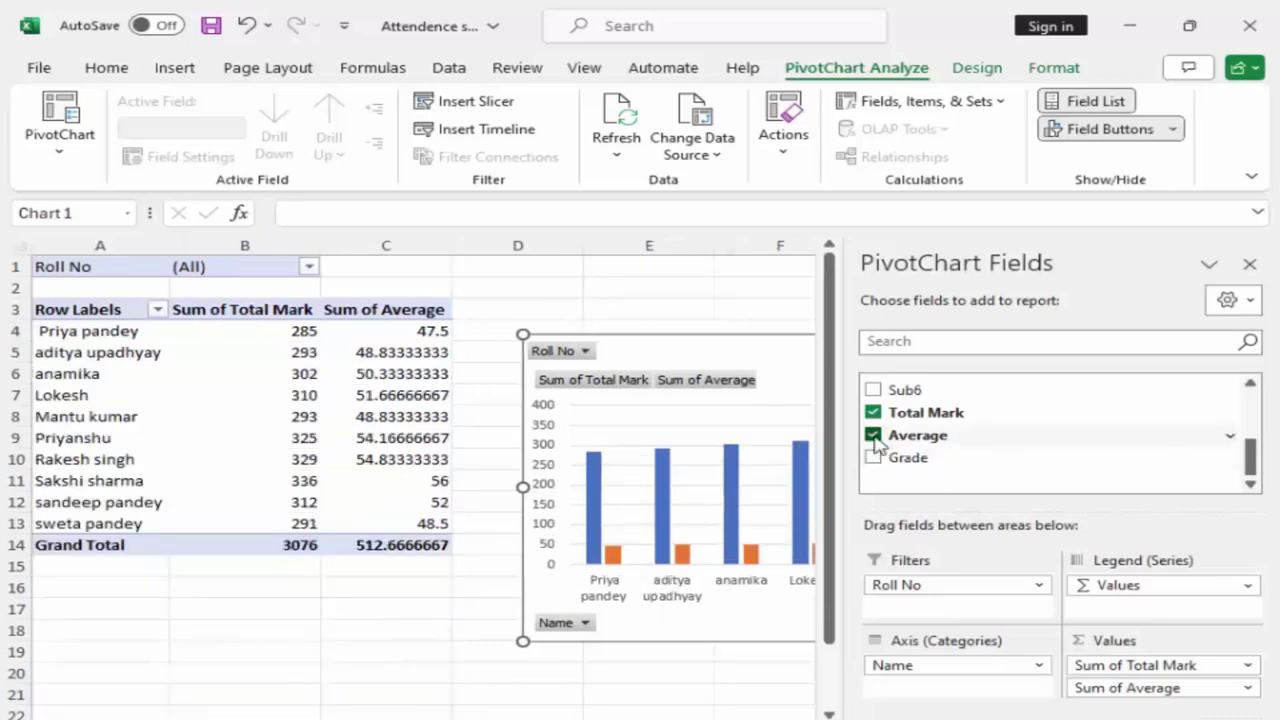
{"action": "left_click", "coordinate": [873, 436]}
Step: Move the Total Mark chart beside the PivotTable, enlarge it, and hide the field list
{"action": "left_click", "coordinate": [380, 442]}
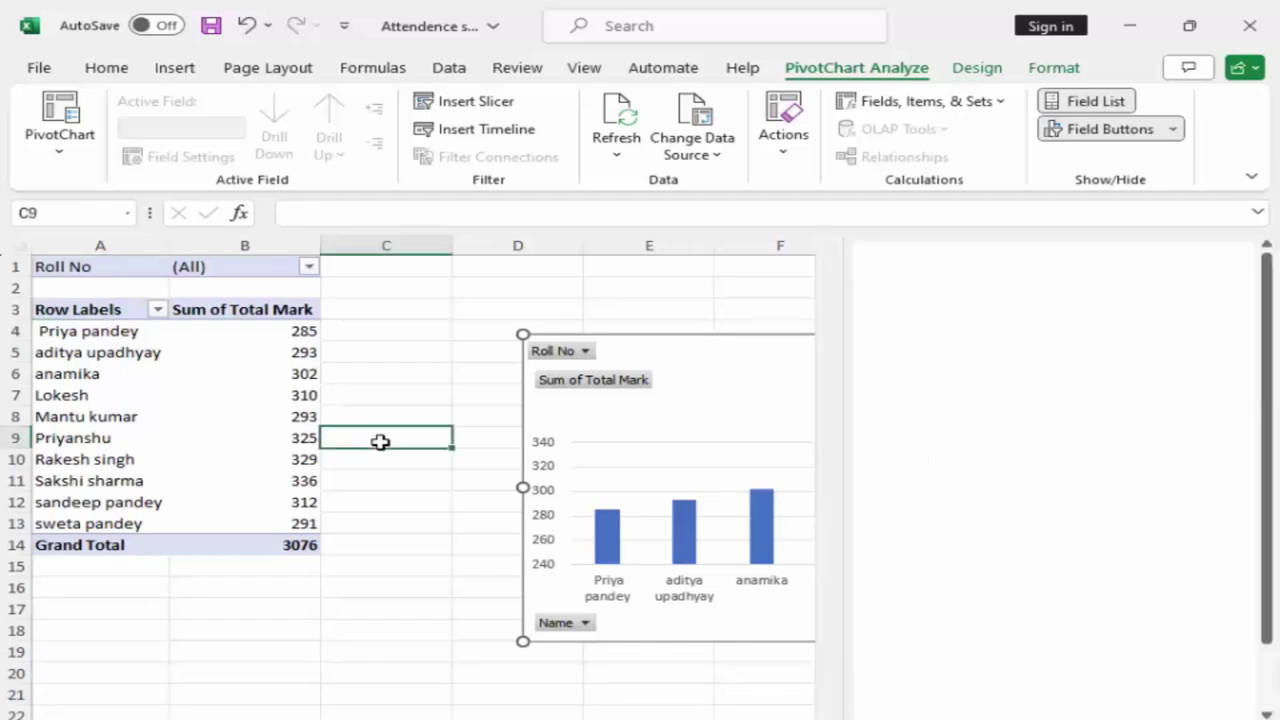
{"action": "left_click", "coordinate": [575, 388]}
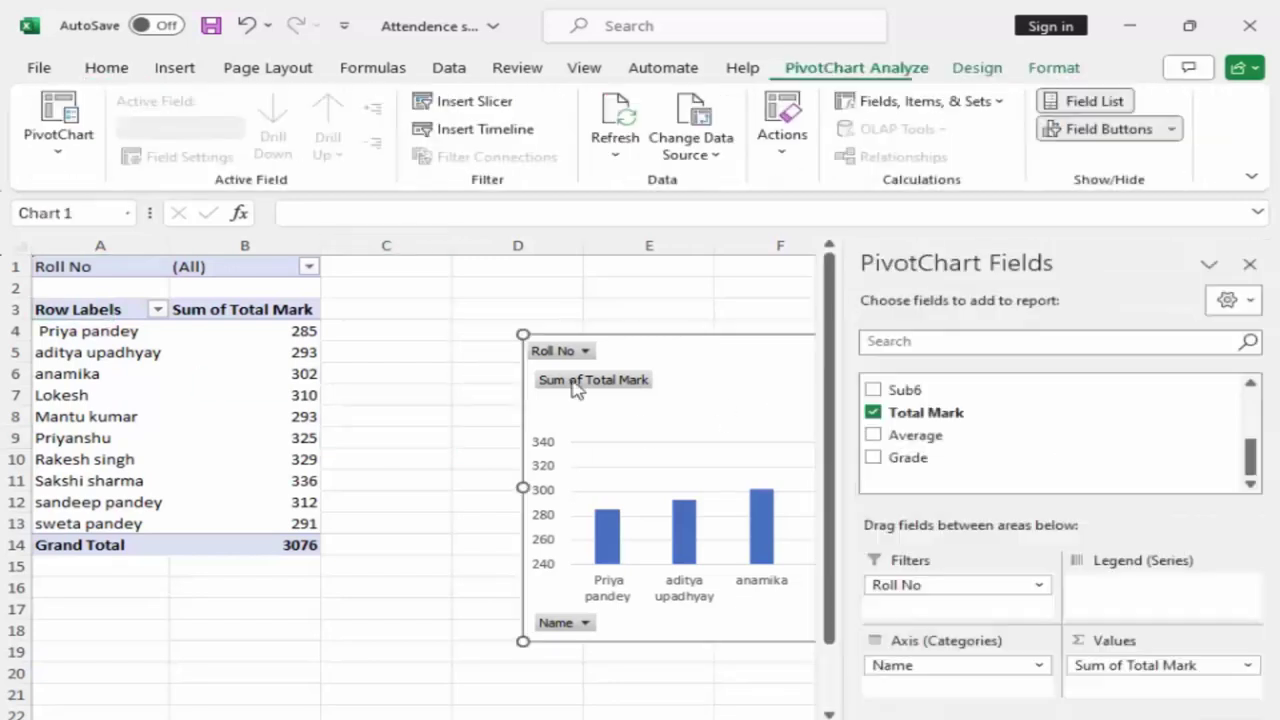
{"action": "left_click_drag", "start_coordinate": [522, 334], "coordinate": [632, 467]}
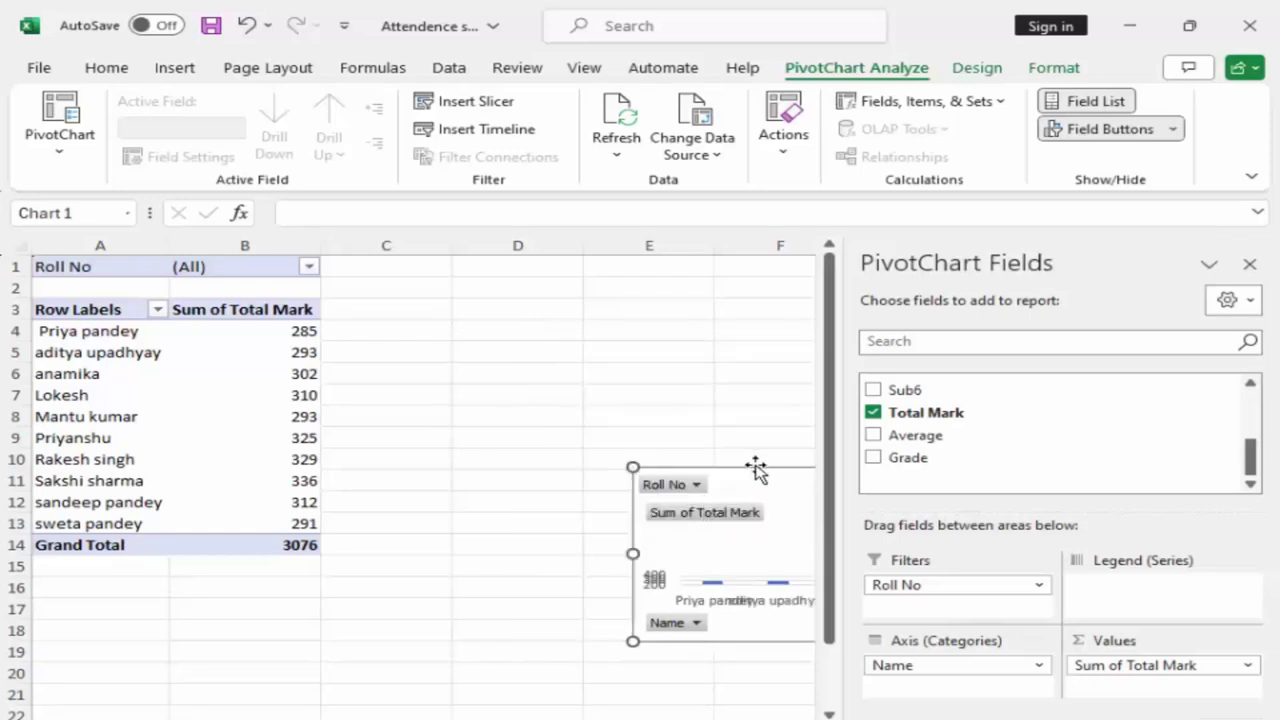
{"action": "left_click_drag", "start_coordinate": [757, 471], "coordinate": [504, 297]}
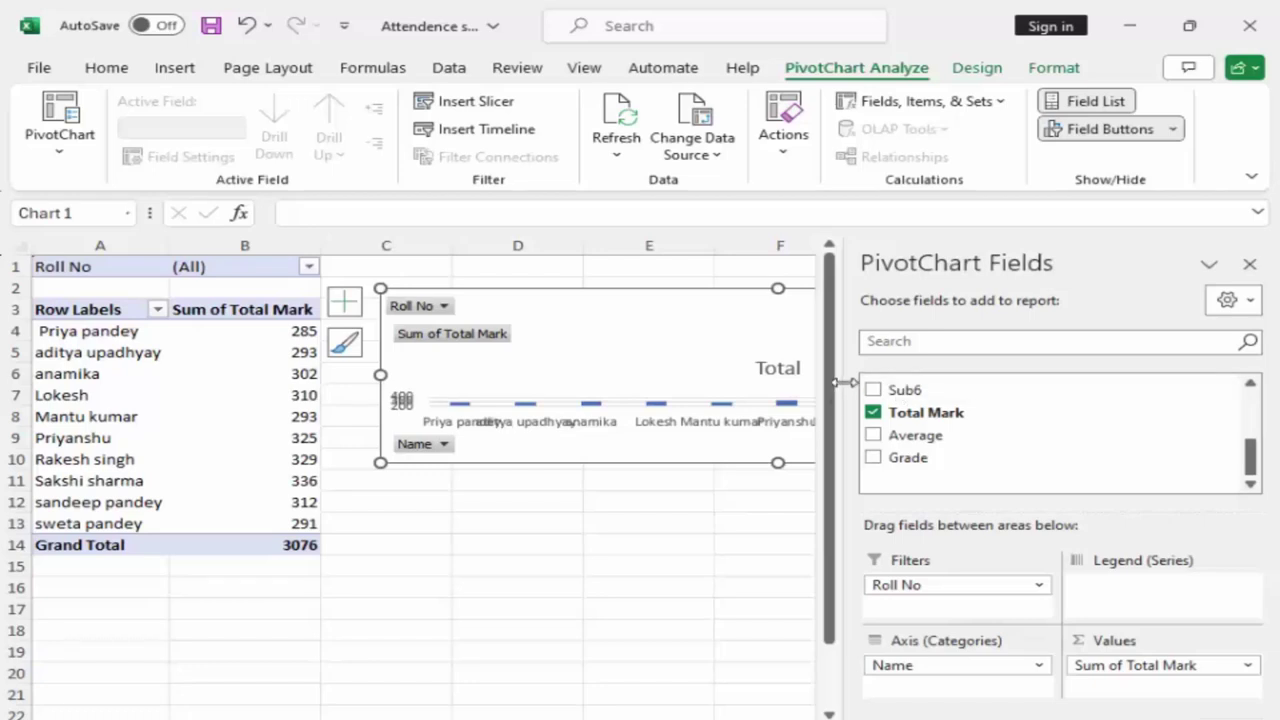
{"action": "left_click_drag", "start_coordinate": [845, 382], "coordinate": [955, 382]}
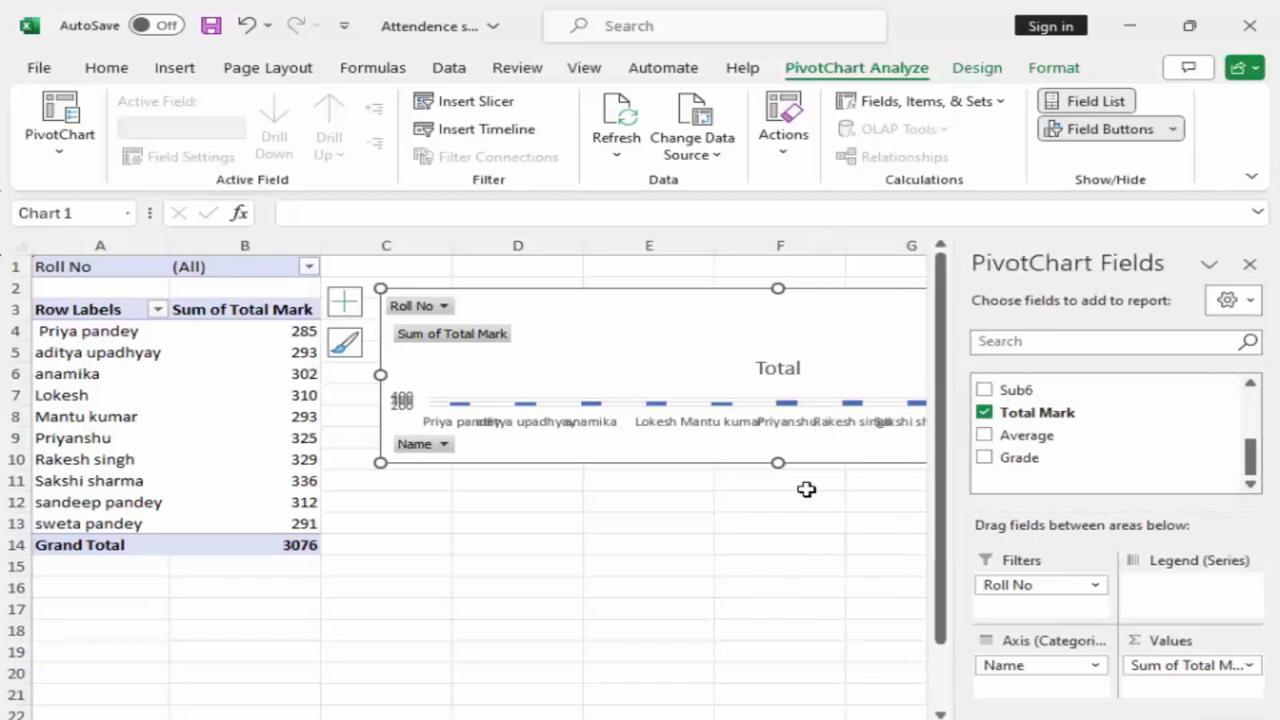
{"action": "left_click_drag", "start_coordinate": [780, 465], "coordinate": [786, 543]}
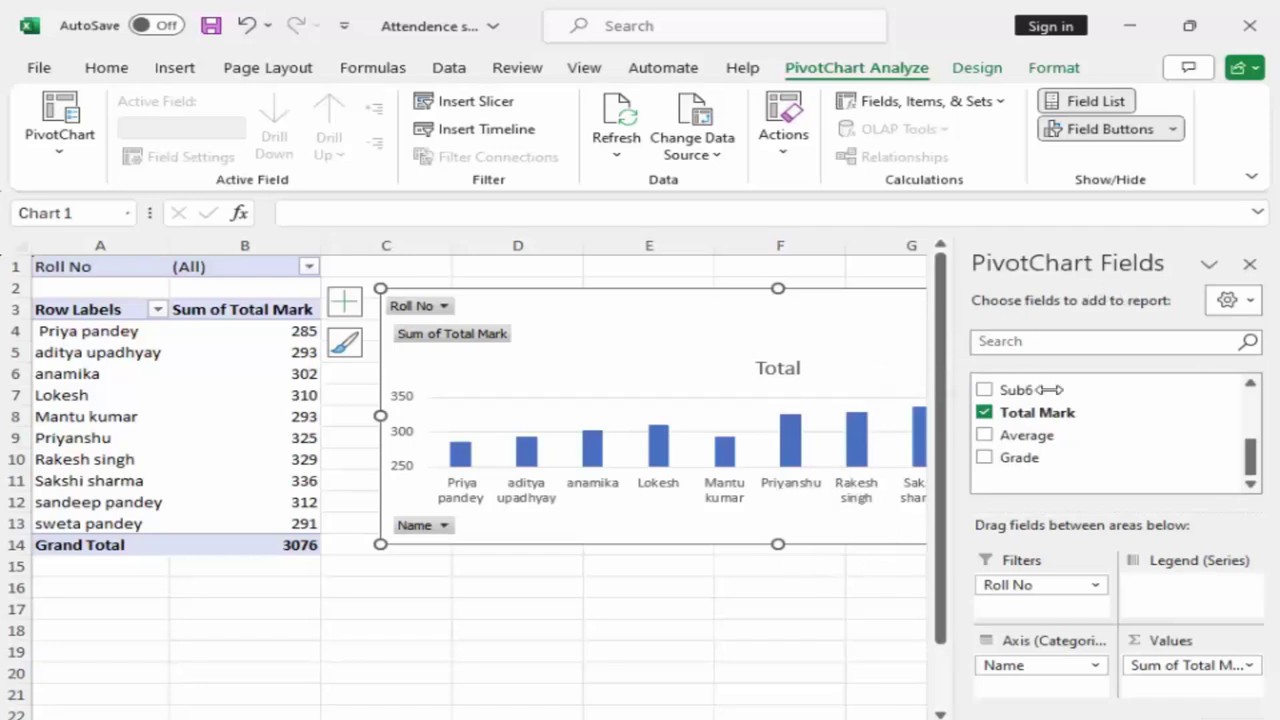
{"action": "left_click", "coordinate": [1250, 265]}
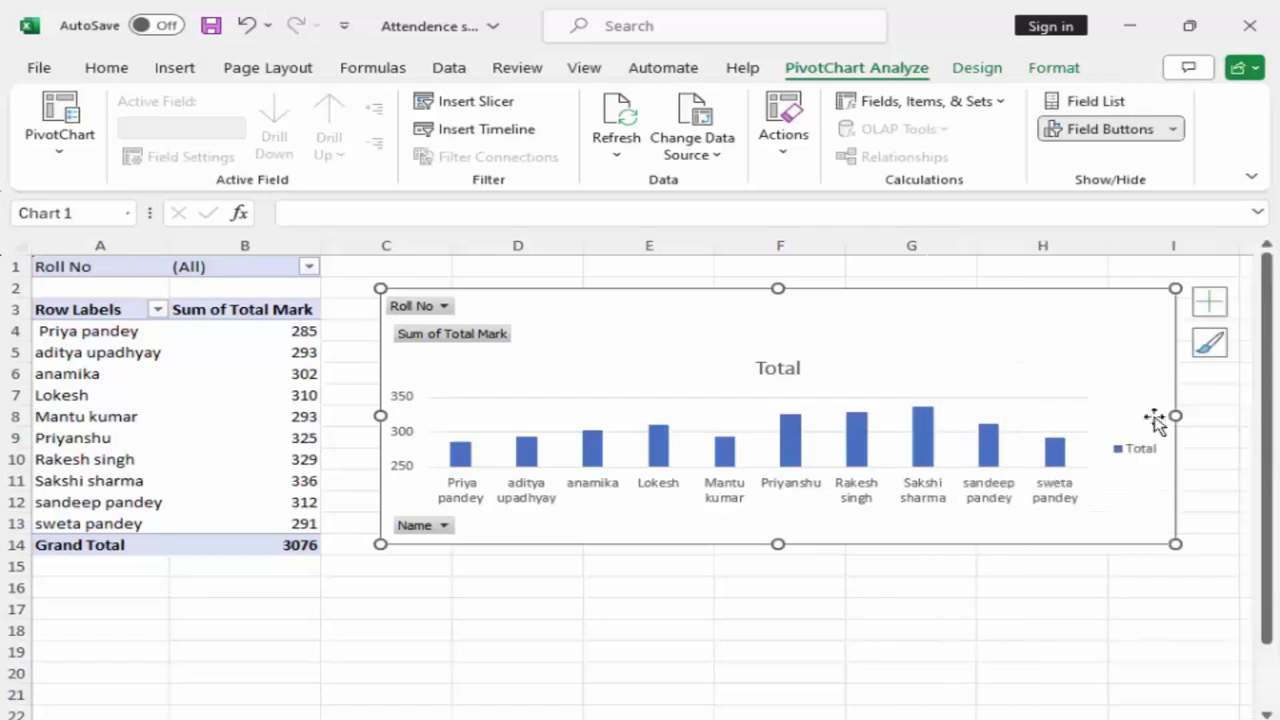
{"action": "mouse_move", "coordinate": [930, 453]}
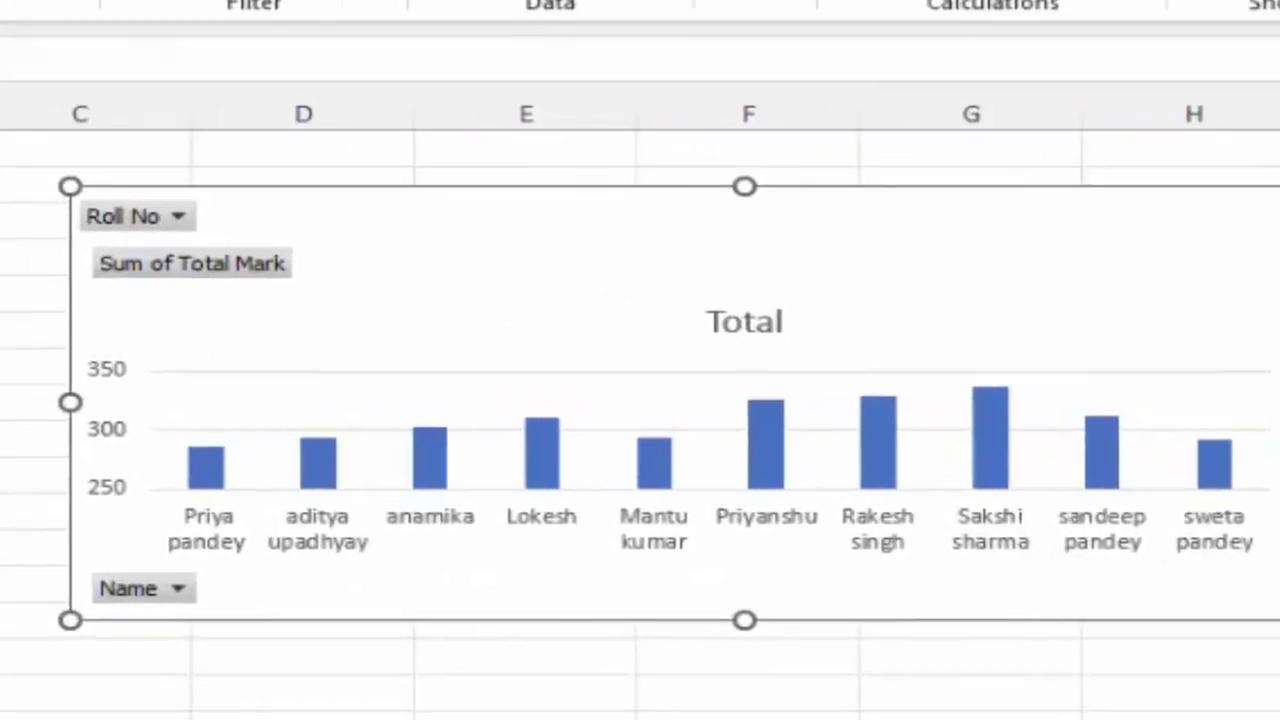
Step: Select cells A11:B11, the top student's PivotTable row with the highest Total Mark, 336
{"action": "left_click", "coordinate": [190, 484]}
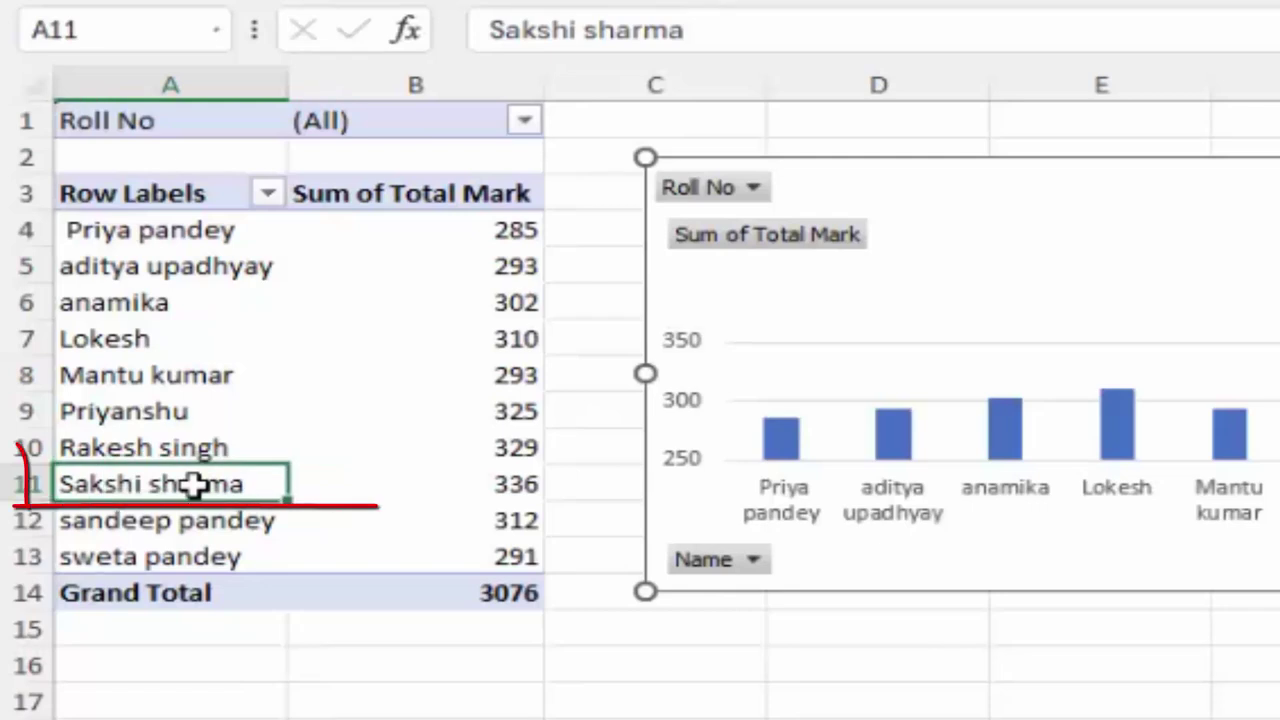
{"action": "left_click_drag", "start_coordinate": [195, 484], "coordinate": [340, 490]}
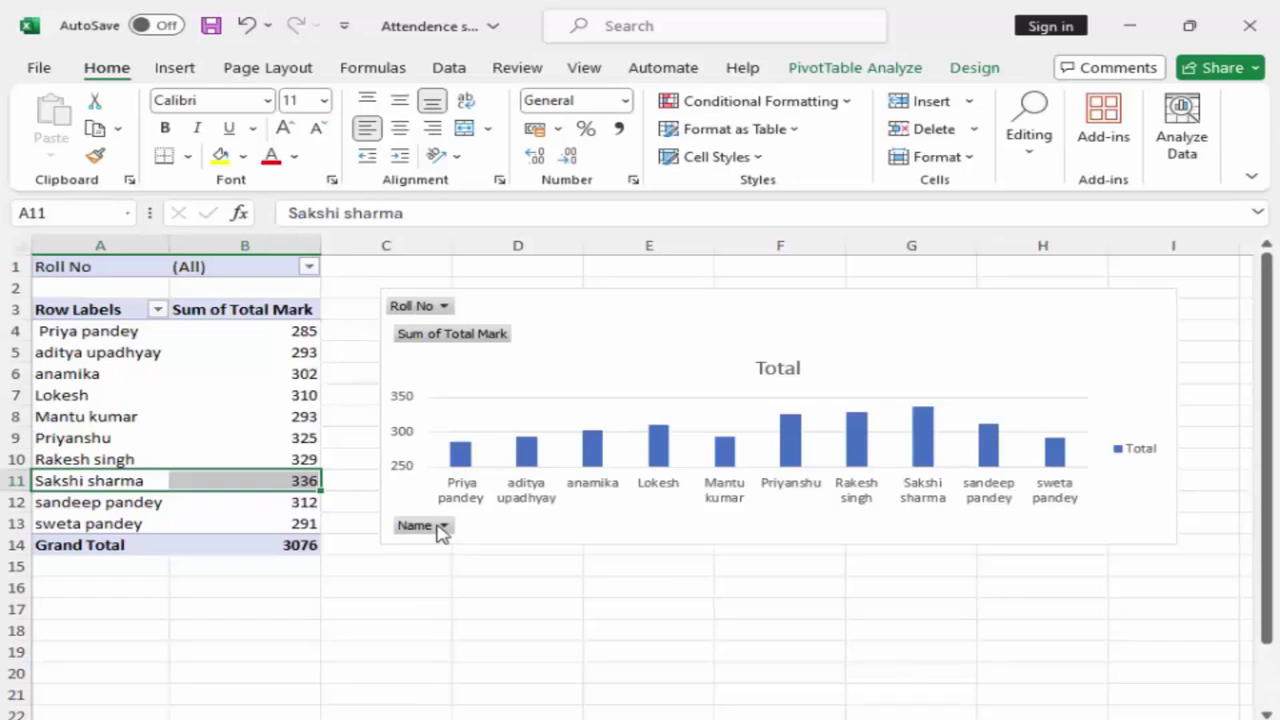
{"action": "left_click", "coordinate": [442, 527]}
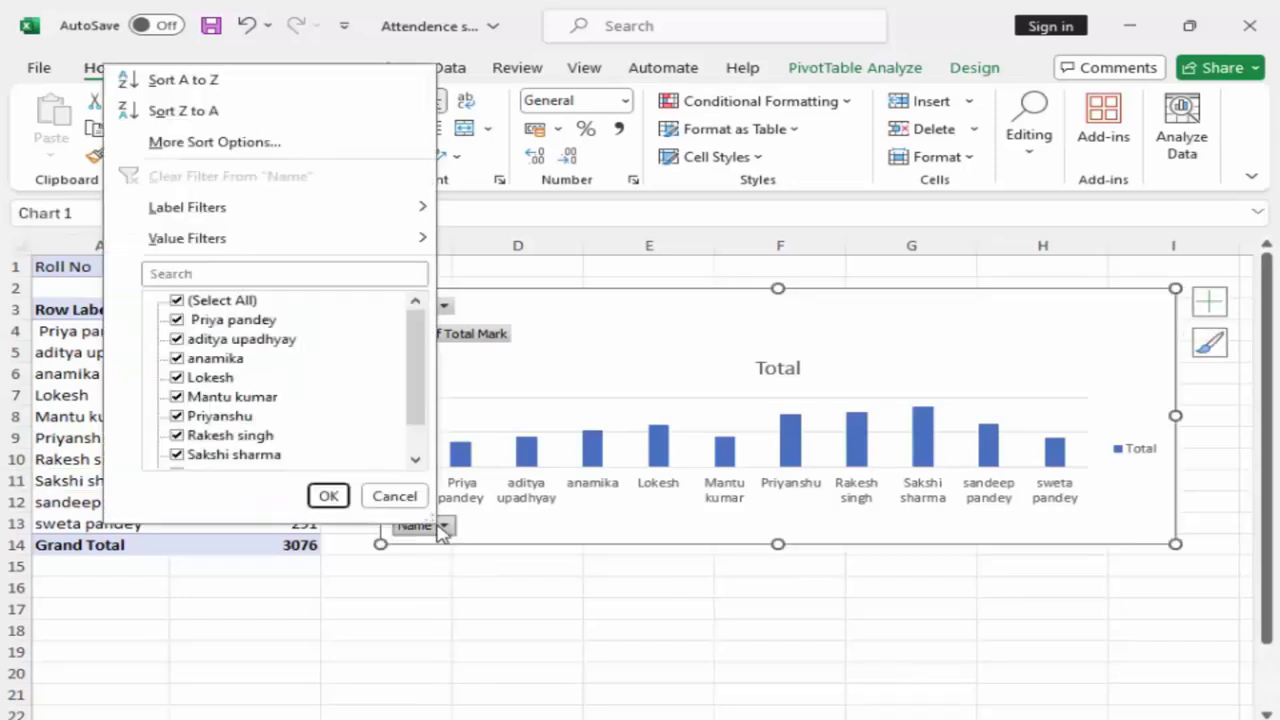
{"action": "scroll", "coordinate": [268, 398], "scroll_direction": "down", "scroll_amount": 1}
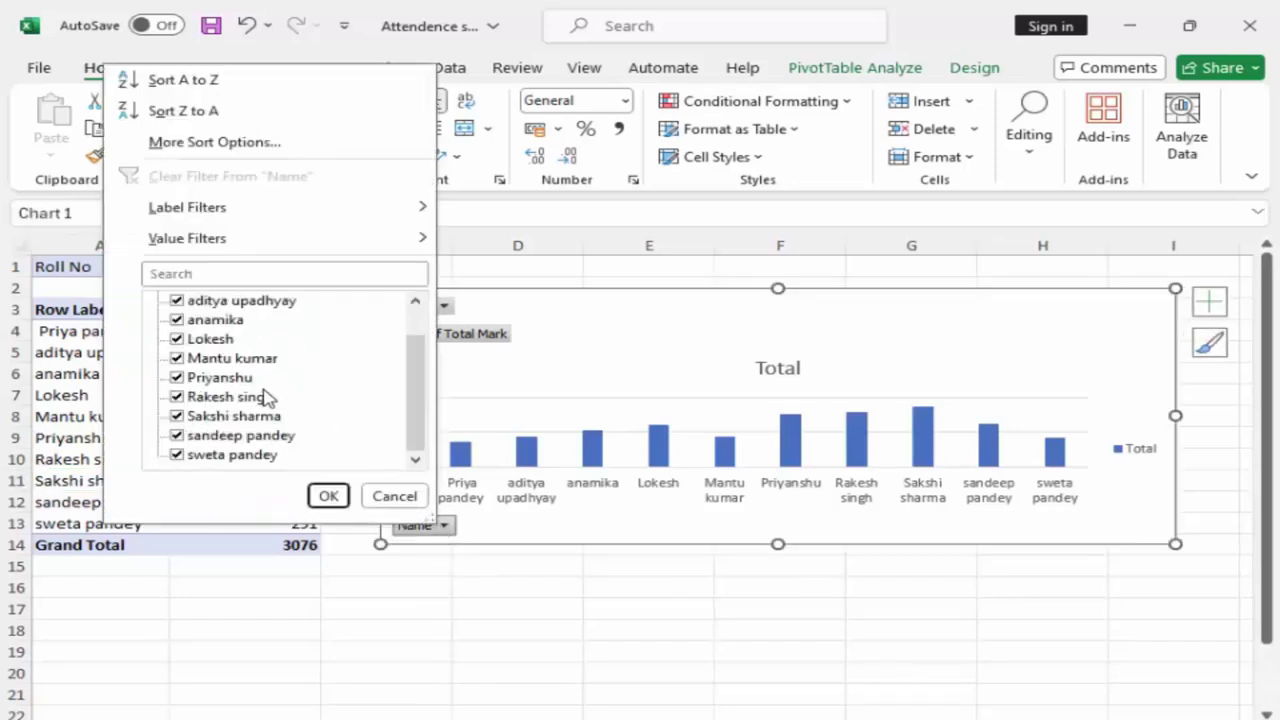
{"action": "scroll", "coordinate": [266, 398], "scroll_direction": "up", "scroll_amount": 1}
{"action": "left_click", "coordinate": [329, 497]}
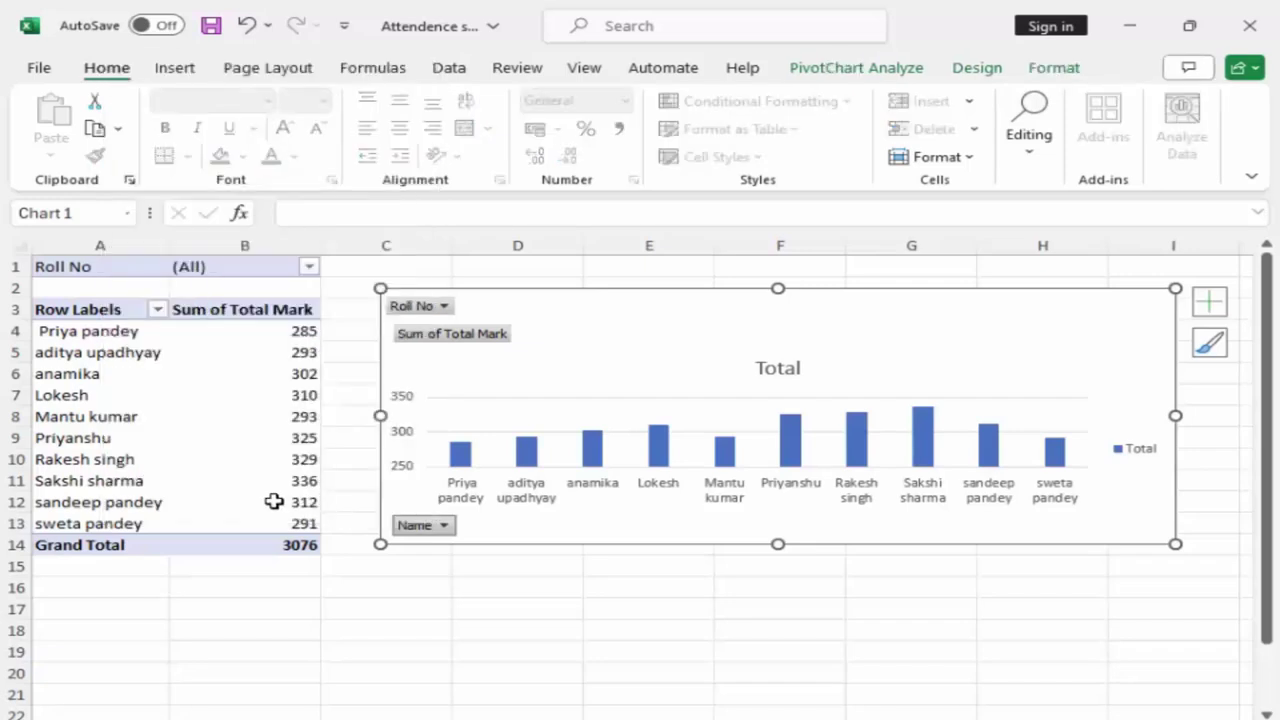